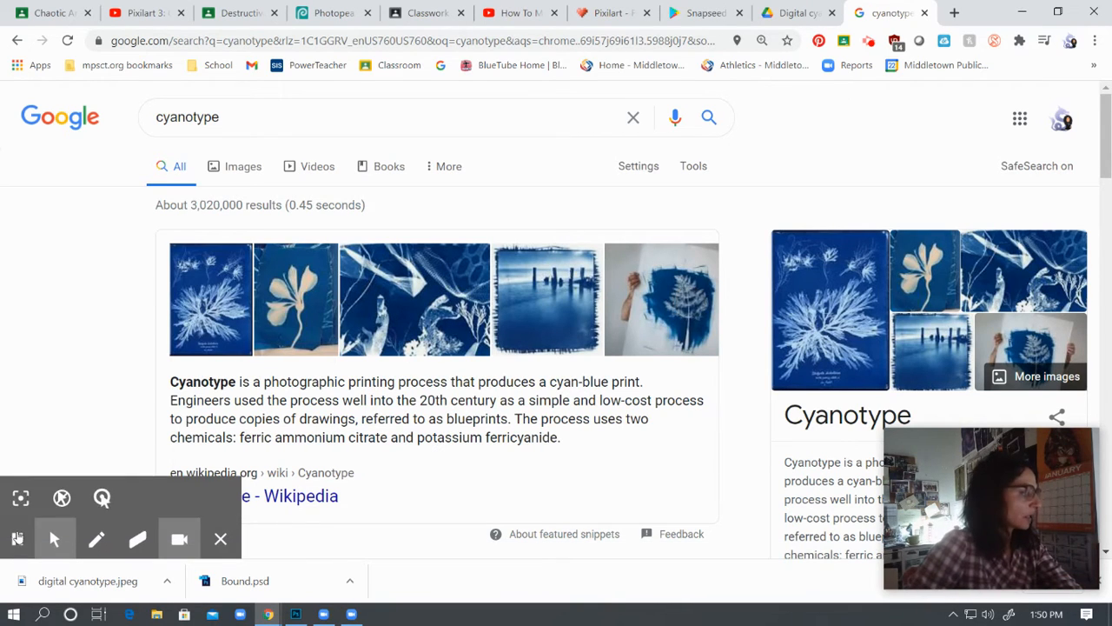
left_click(17, 535)
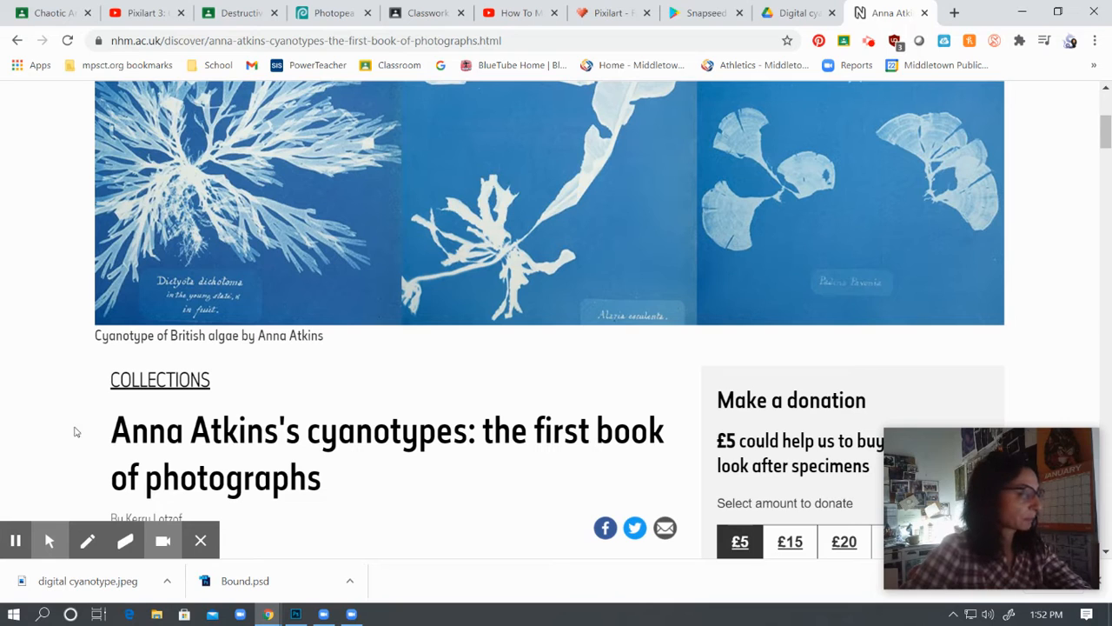
left_click(11, 546)
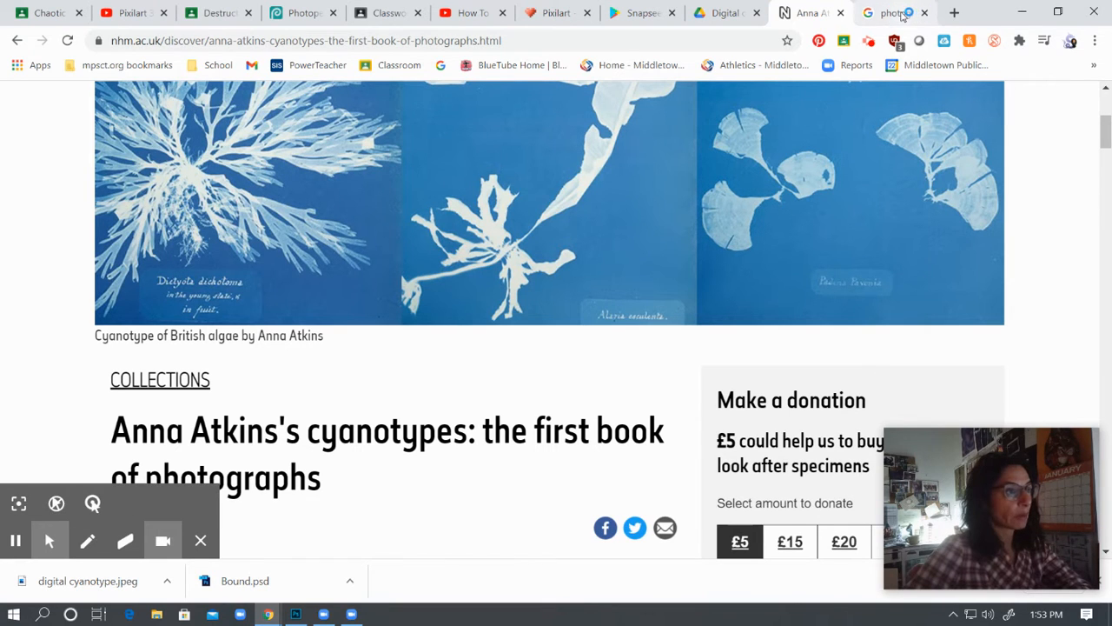
- View the photogram search results and return to the Natural History Museum article on Anna Atkins's cyanotypes
left_click(901, 14)
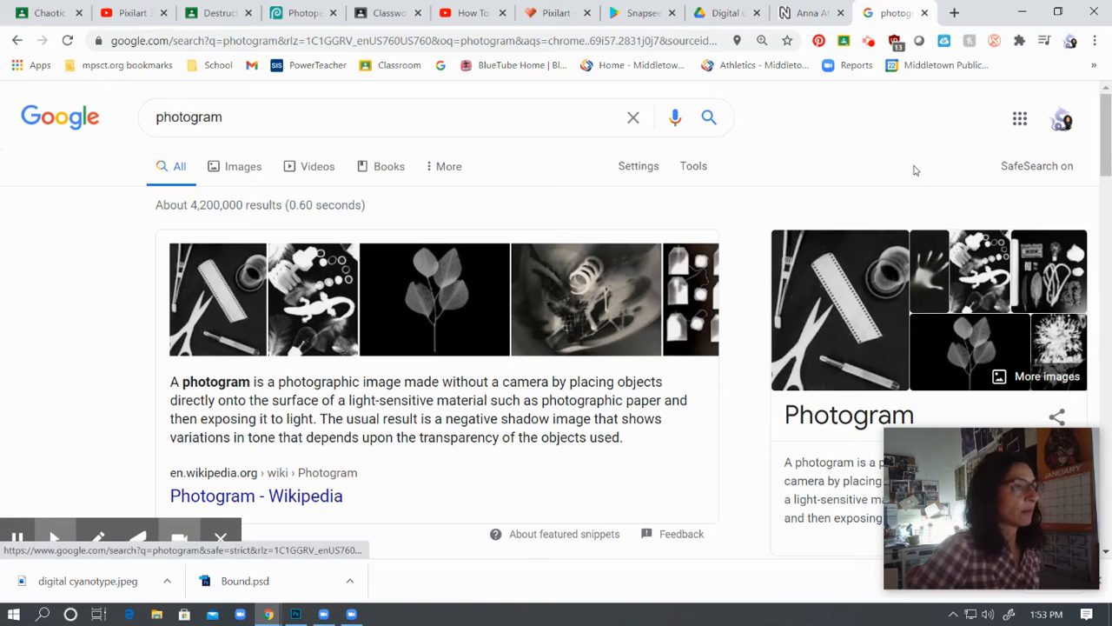
left_click(809, 15)
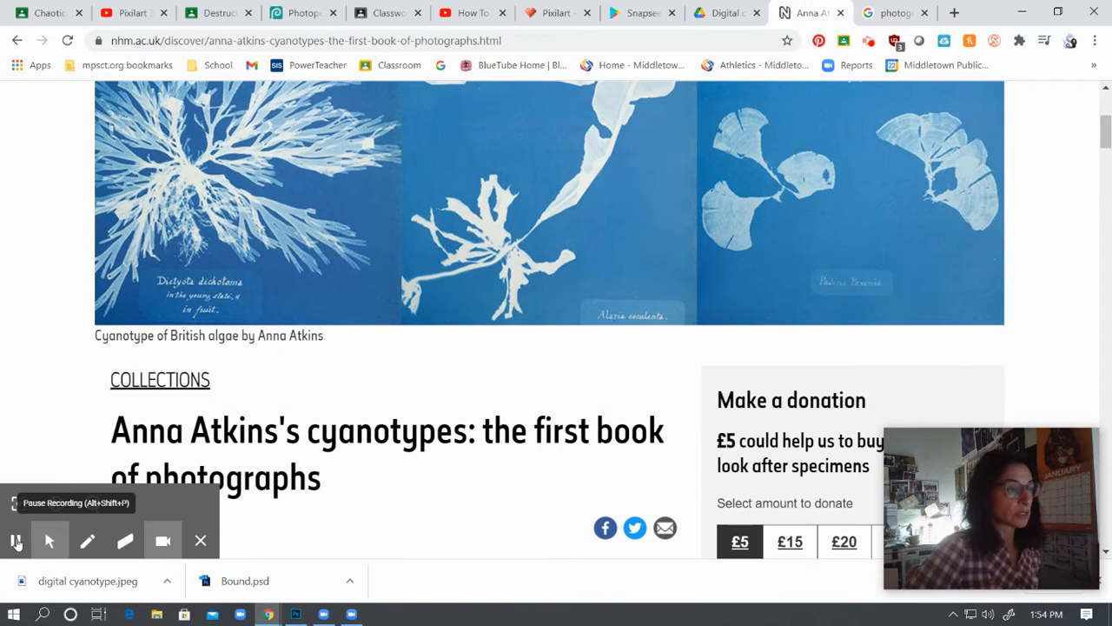
left_click(16, 540)
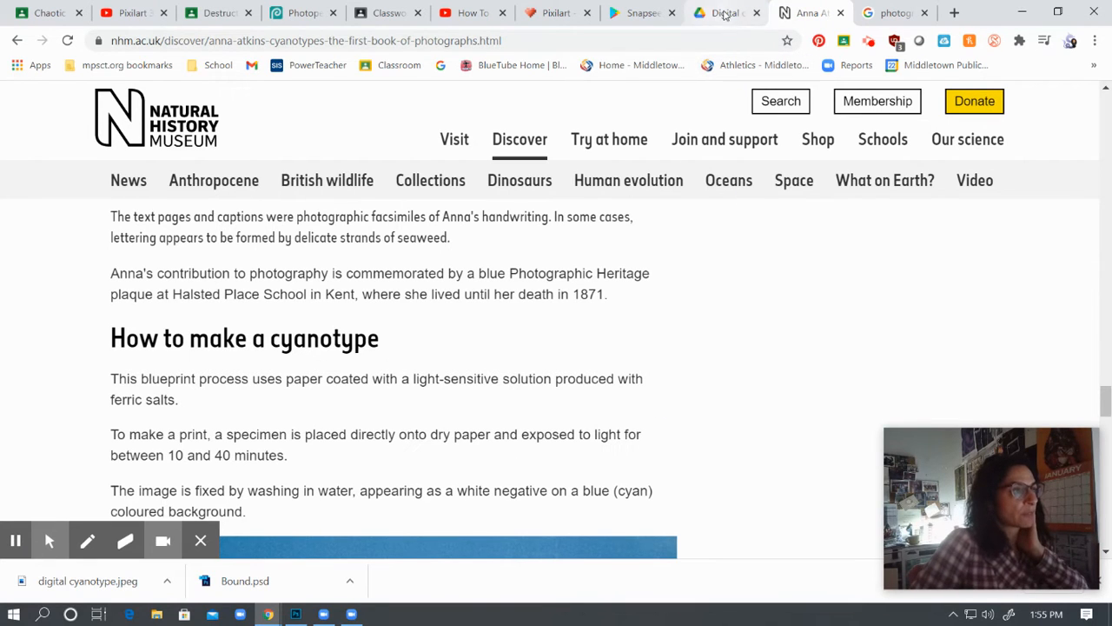
- Open the Digital cyanotype folder in Google Drive and preview the plant photos from File_003.jpeg onward
left_click(725, 15)
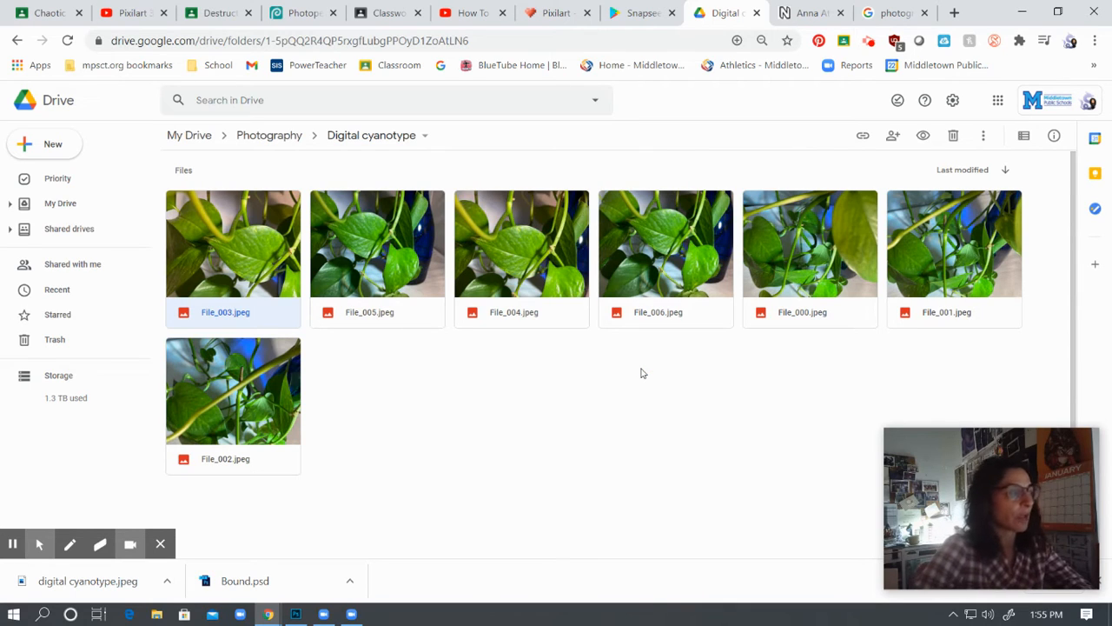
double_click(254, 275)
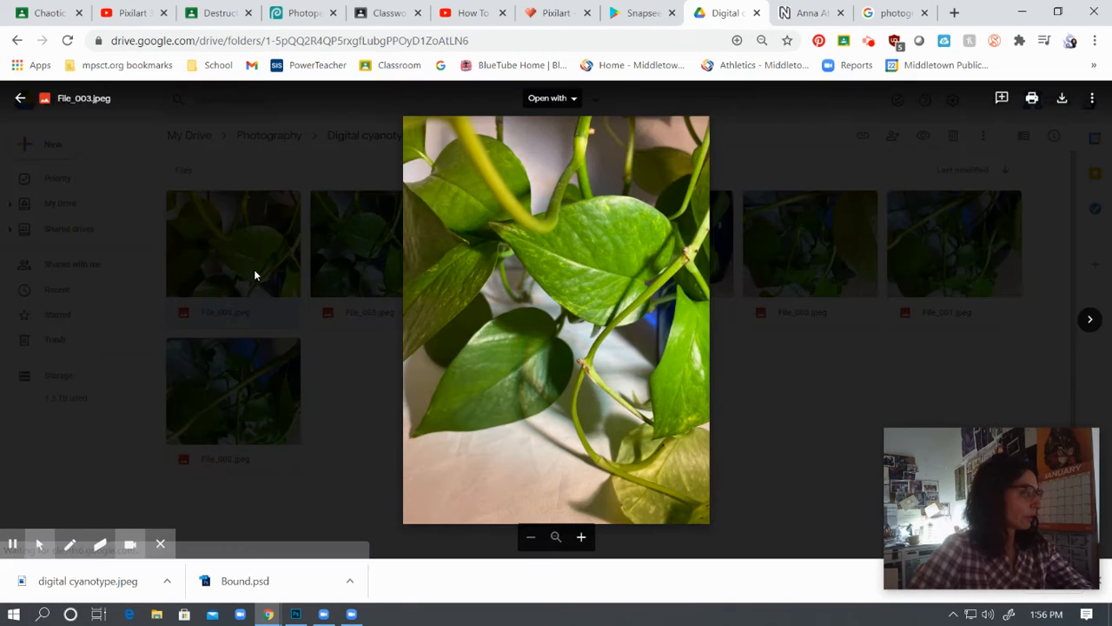
left_click(1089, 321)
left_click(1089, 321)
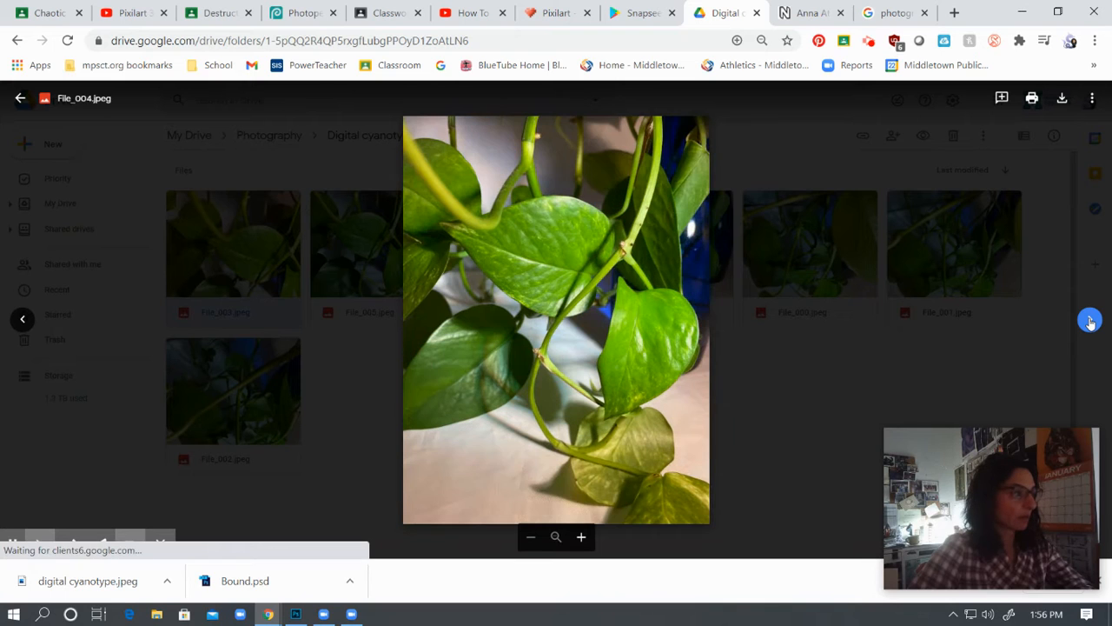
left_click(1089, 320)
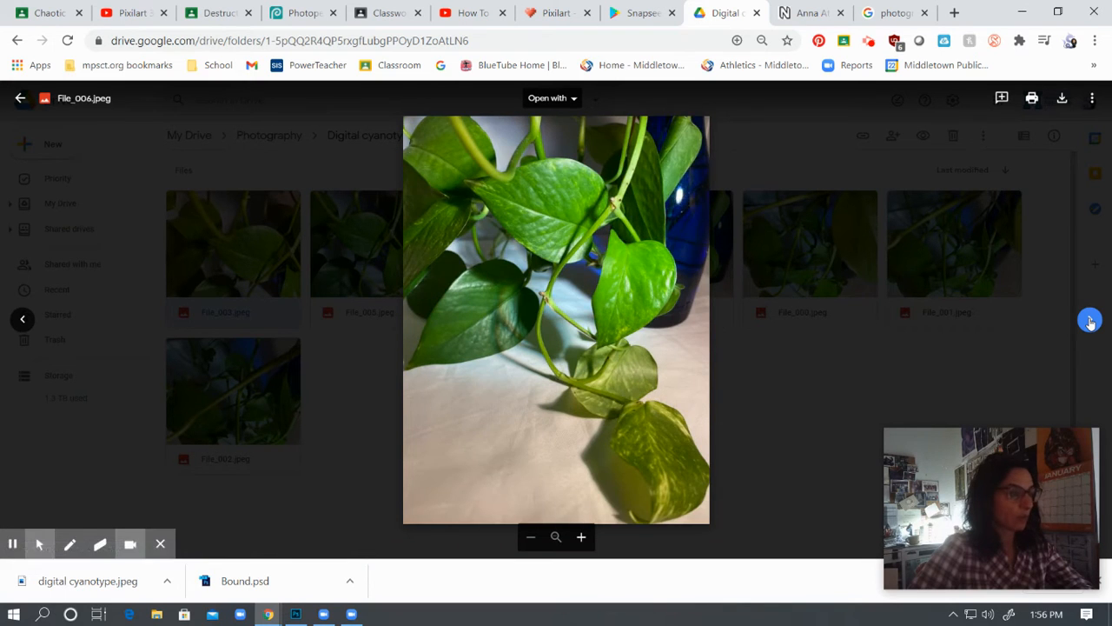
left_click(1088, 320)
left_click(22, 318)
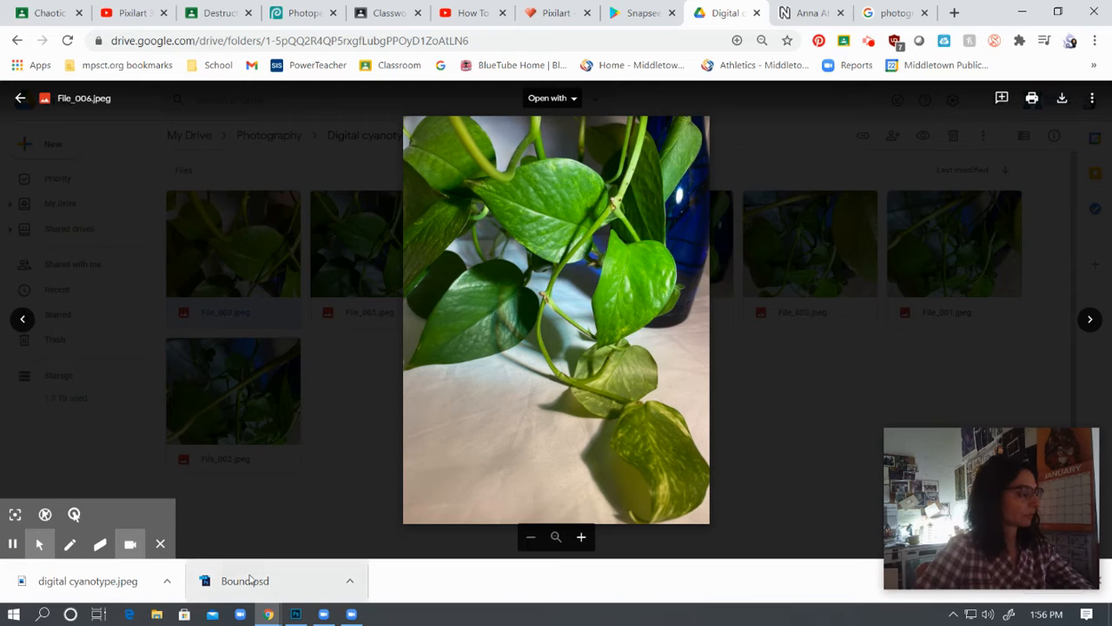
- Switch to Photoshop and examine the finished example digital cyanotype.psd with its layer stack
left_click(289, 616)
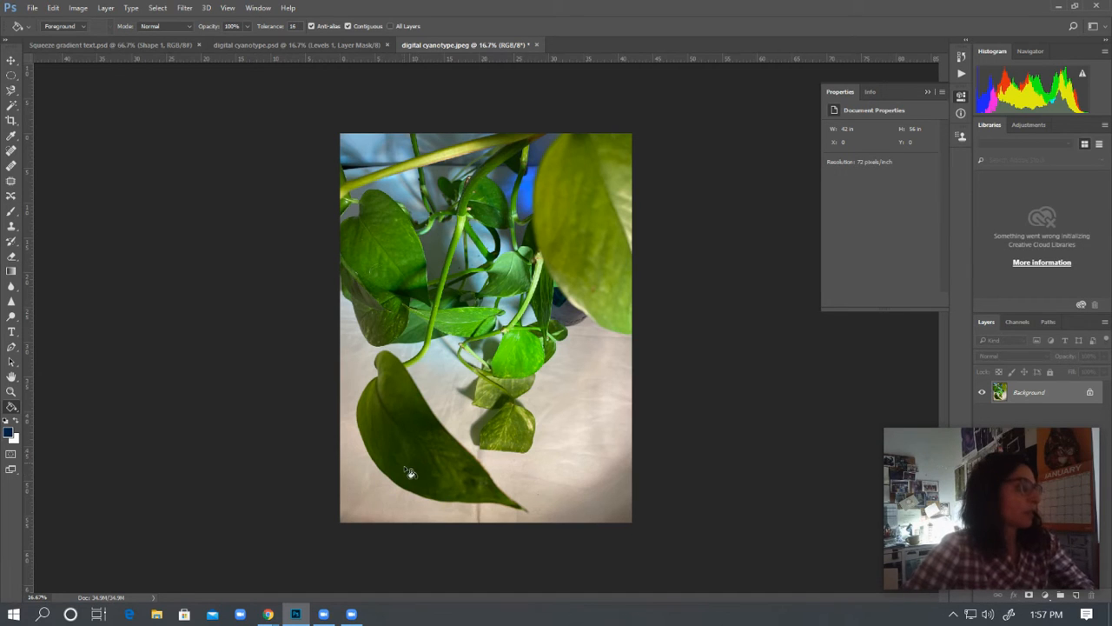
left_click(255, 48)
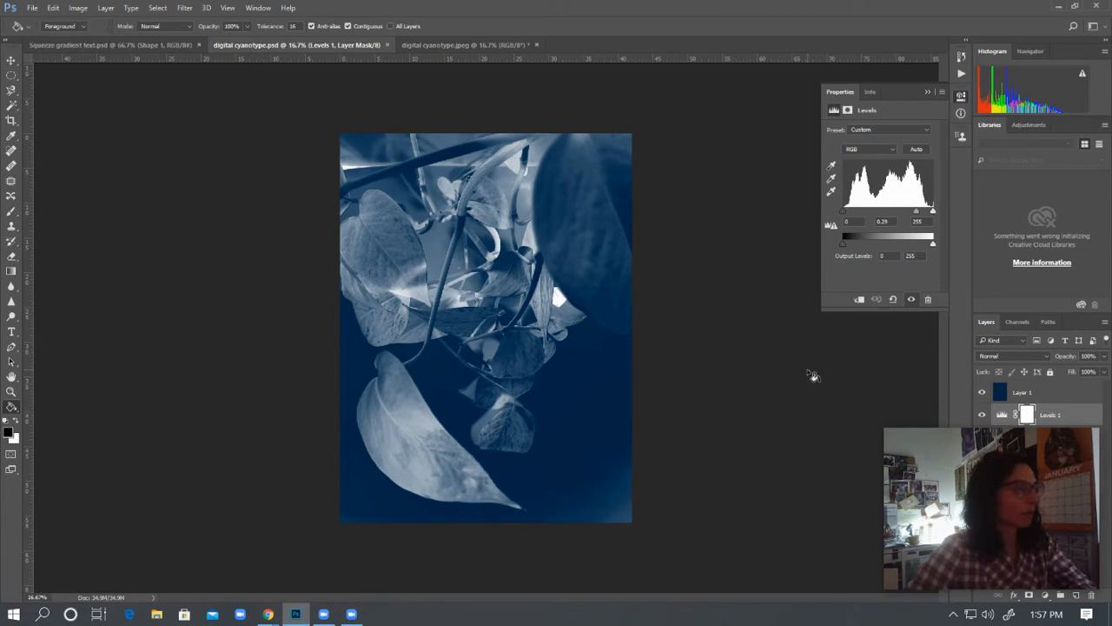
mouse_move(959, 453)
left_click_drag(962, 446, 767, 449)
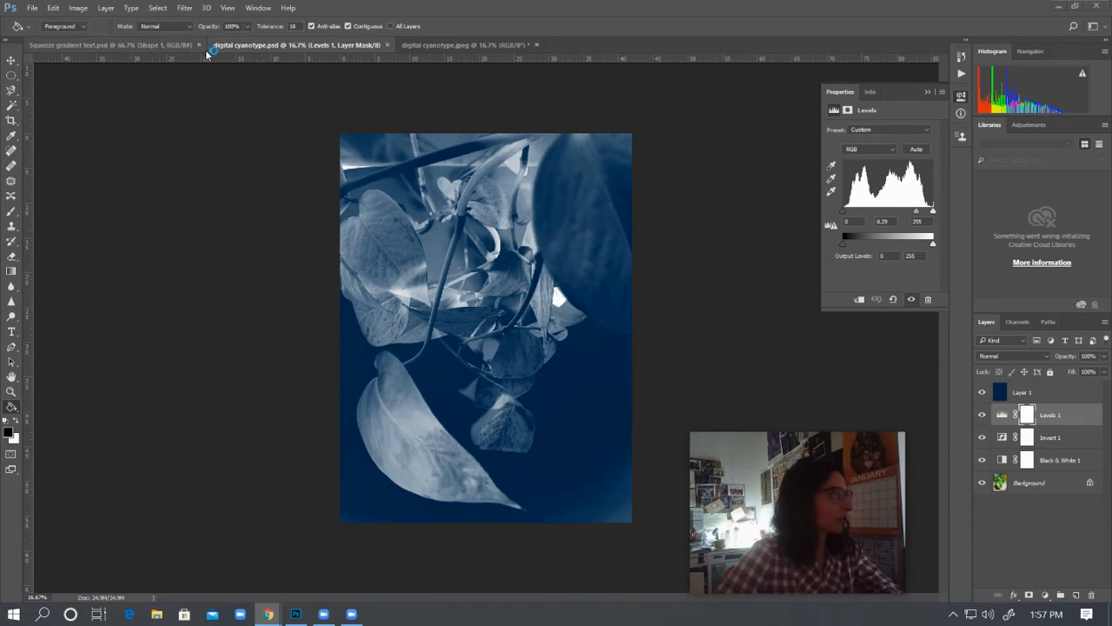
- Add a Black & White adjustment layer above the Background in digital cyanotype.jpeg
left_click(428, 46)
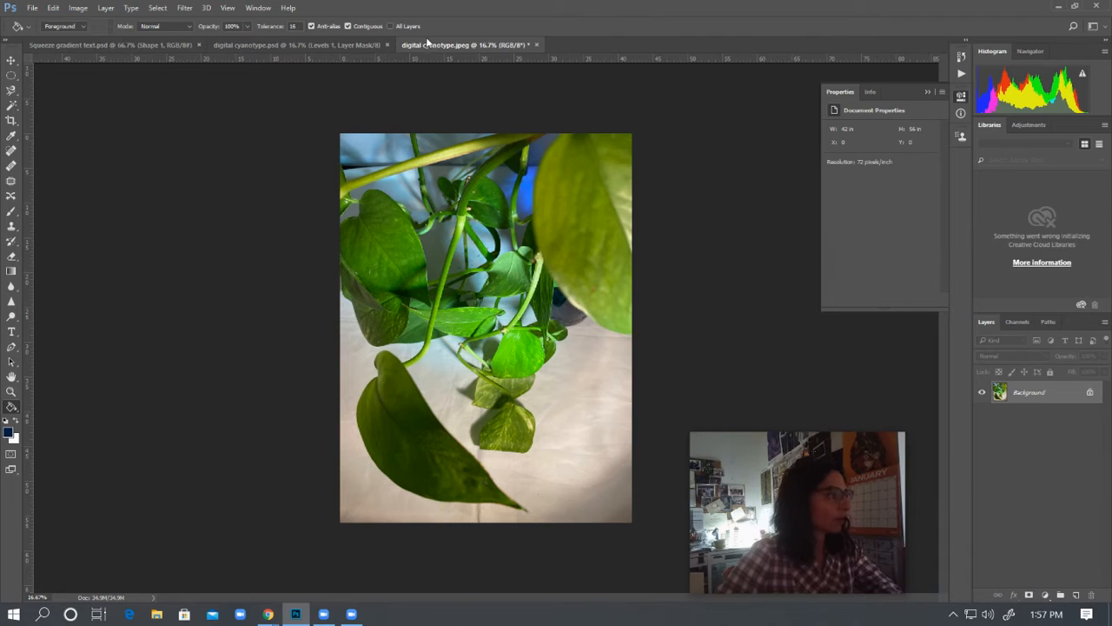
left_click(1047, 596)
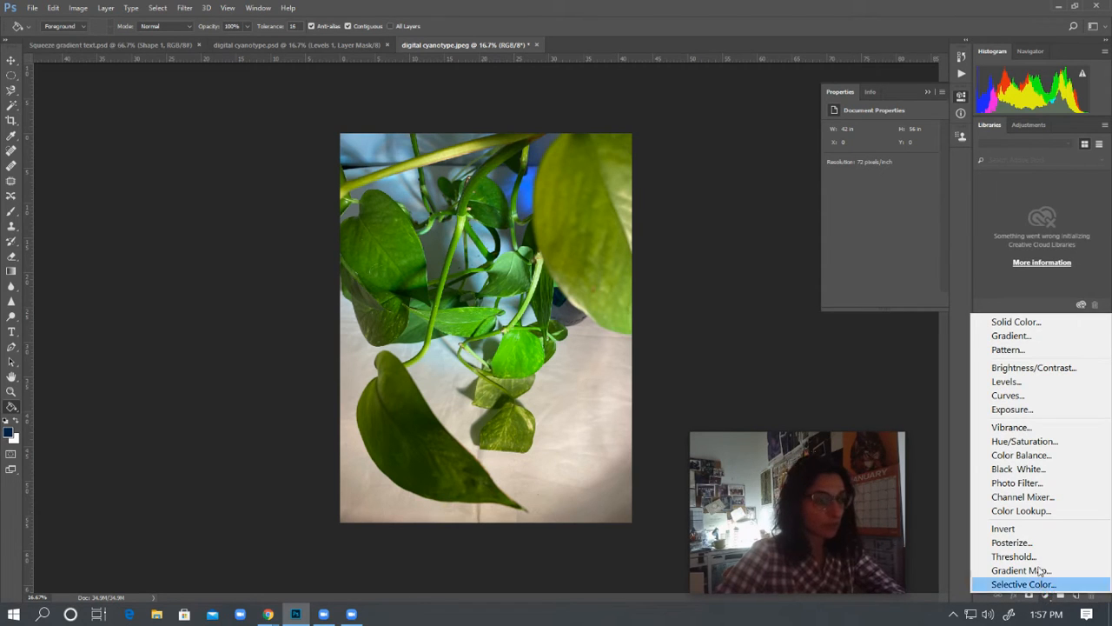
left_click(1037, 474)
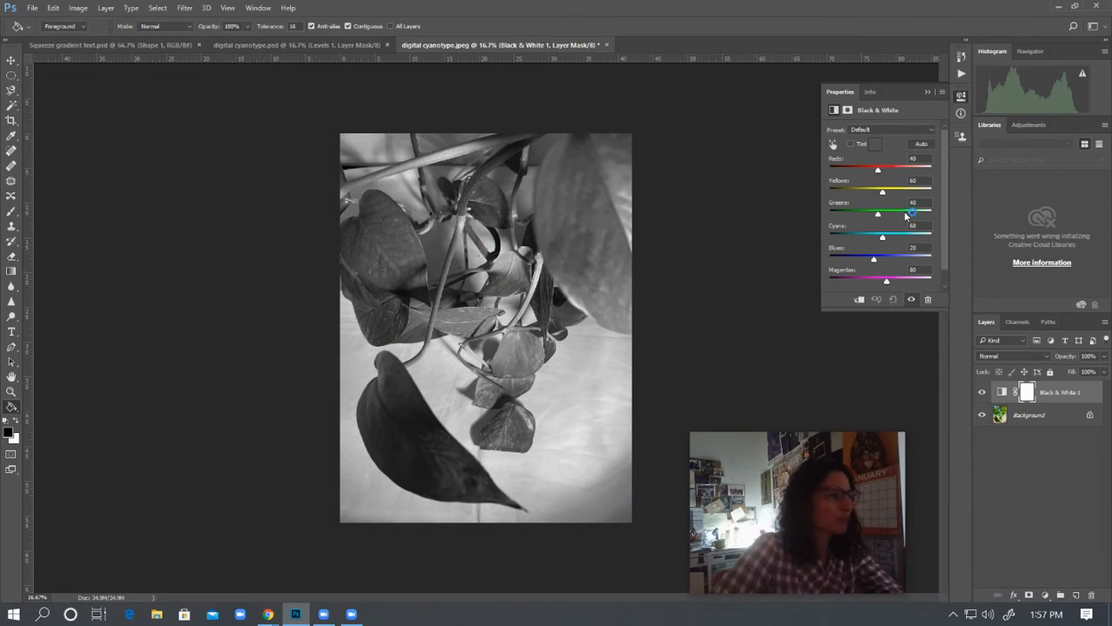
- Compare the Black & White presets starting with Blue Filter, settle on Lighter, and collapse the adjustment's properties
left_click(928, 130)
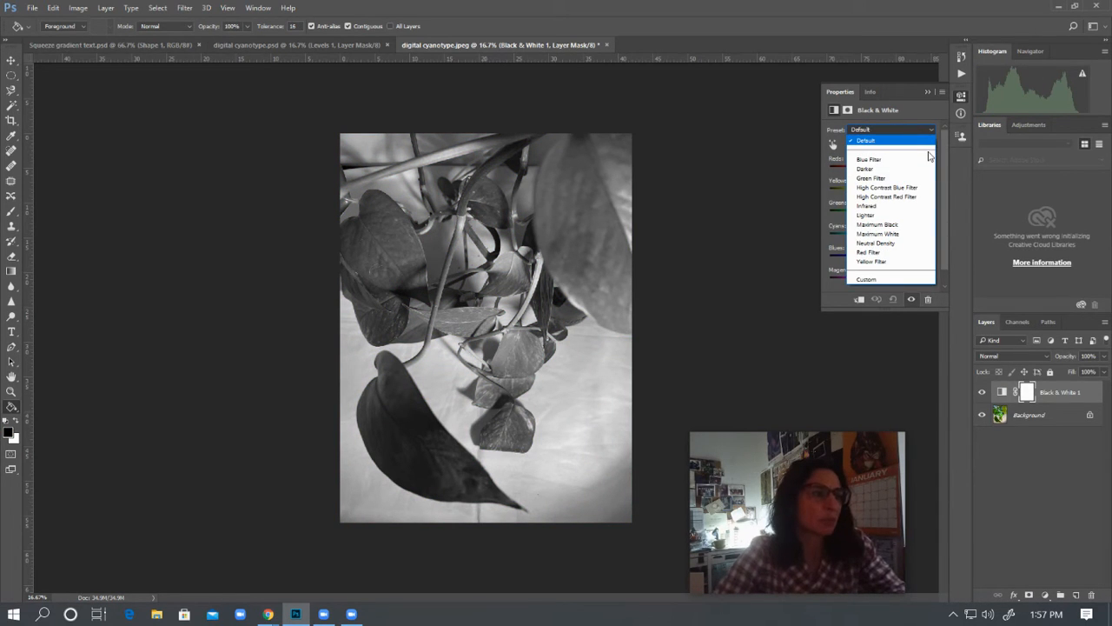
left_click(900, 159)
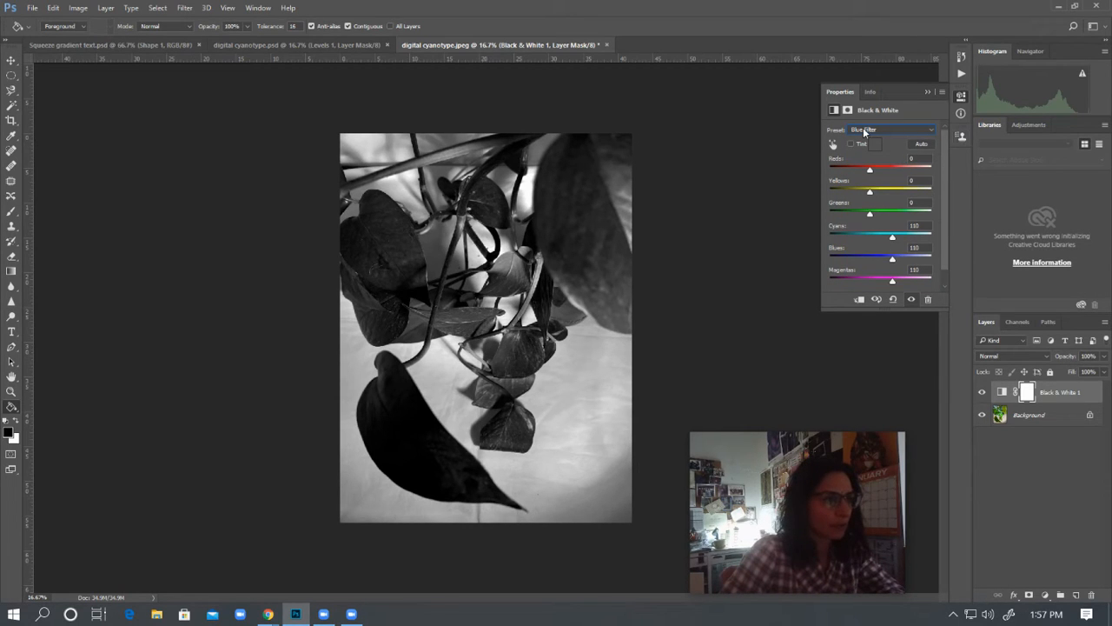
key("Down")
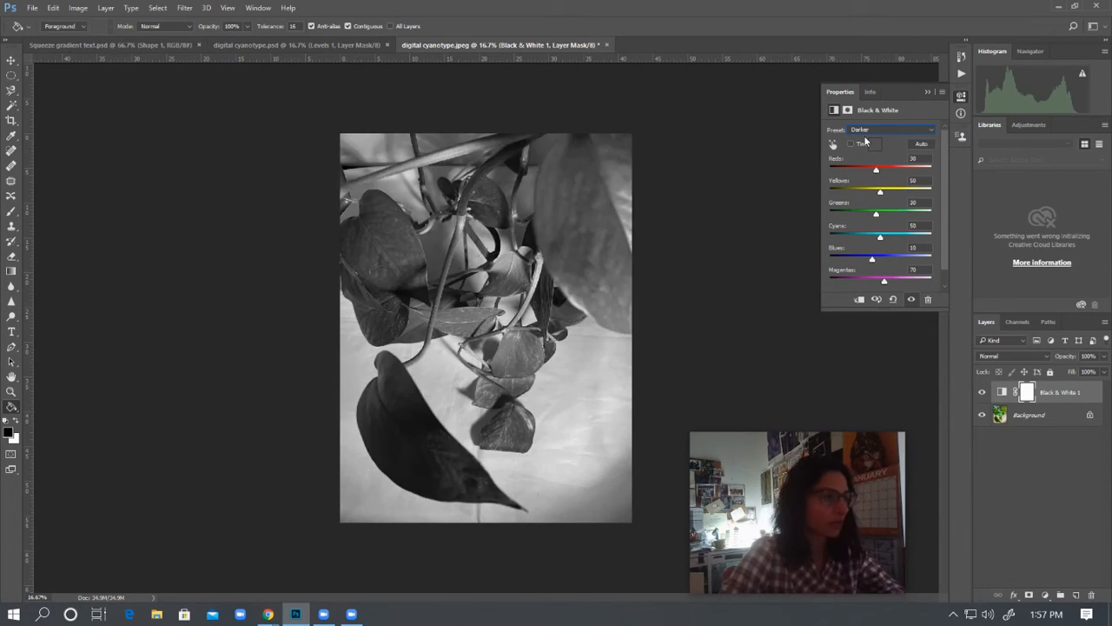
key("Down")
key("Down")
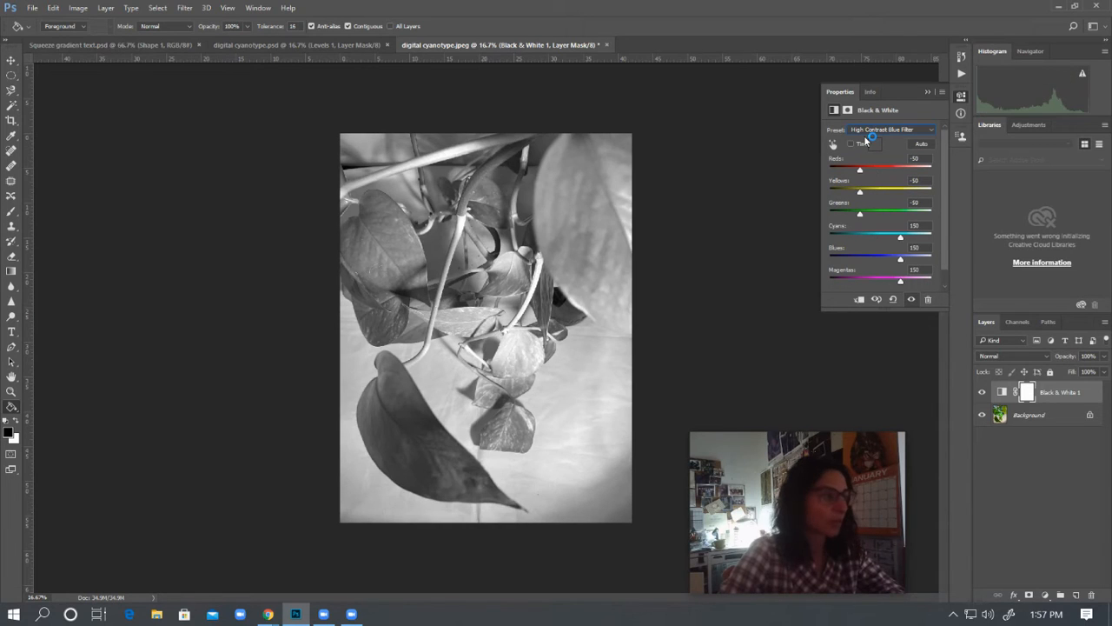
key("Down")
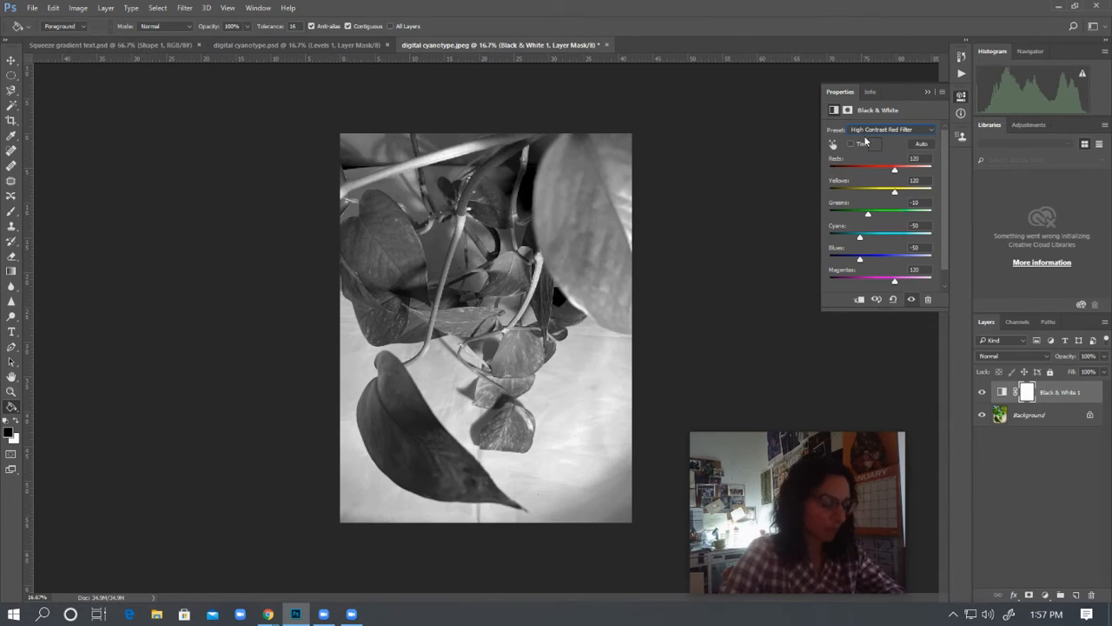
key("Down")
key("Down")
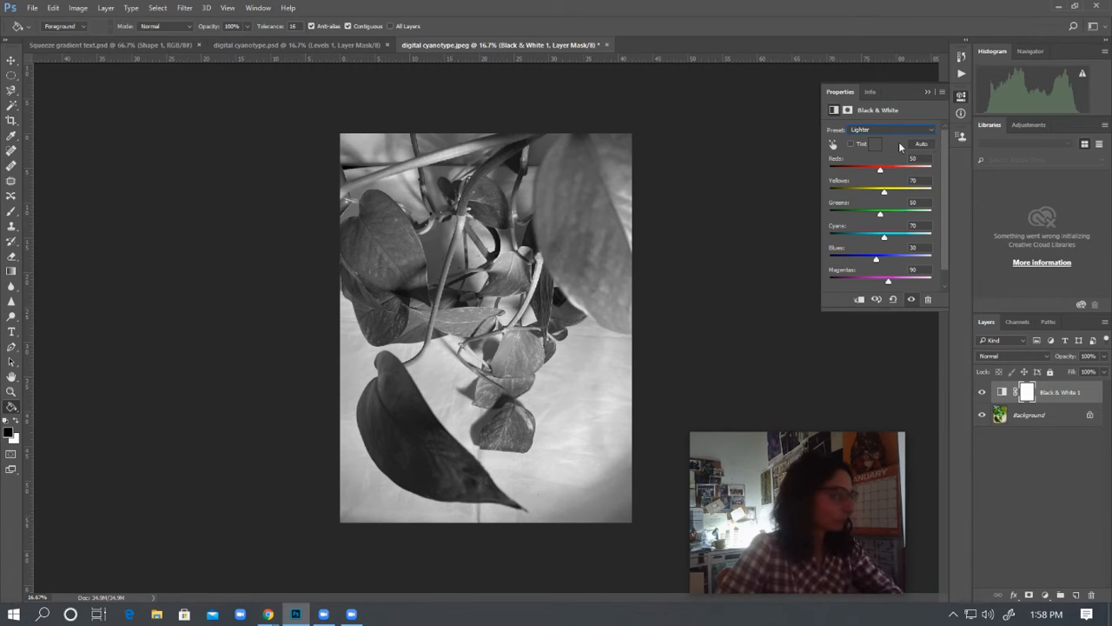
left_click(927, 92)
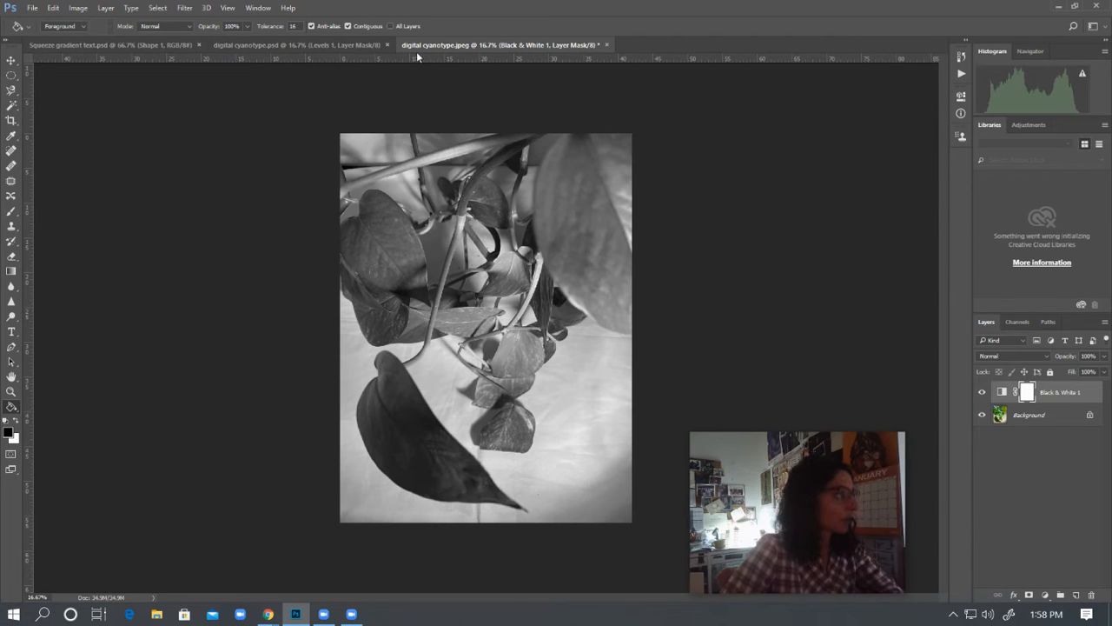
- Check the Black & White and Invert adjustment layers in the example digital cyanotype.psd
left_click(268, 46)
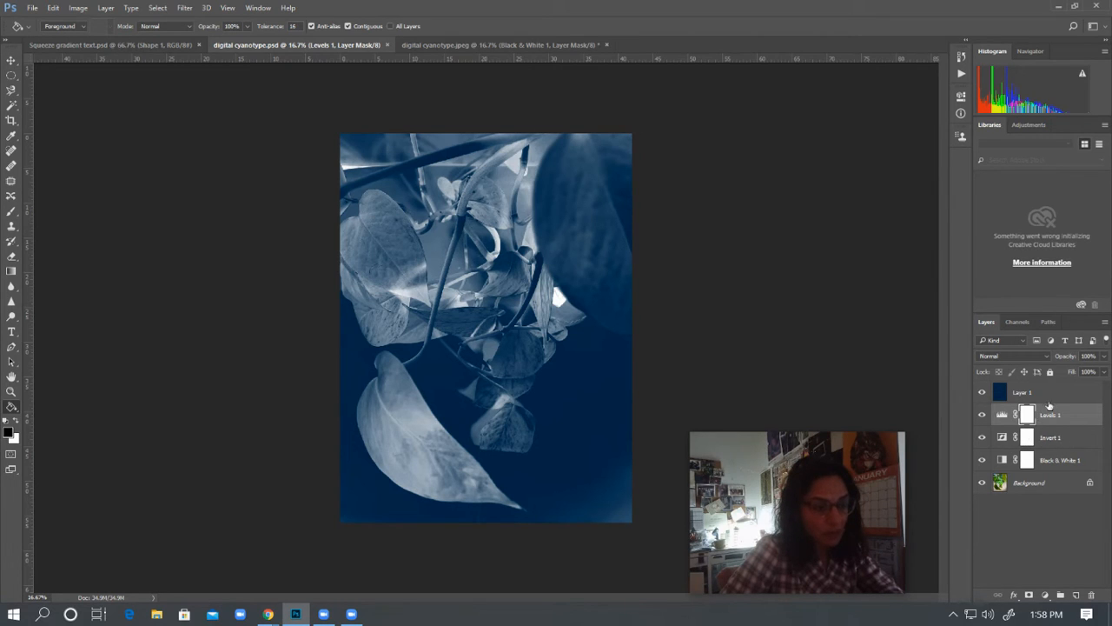
left_click(1074, 463)
left_click(1074, 444)
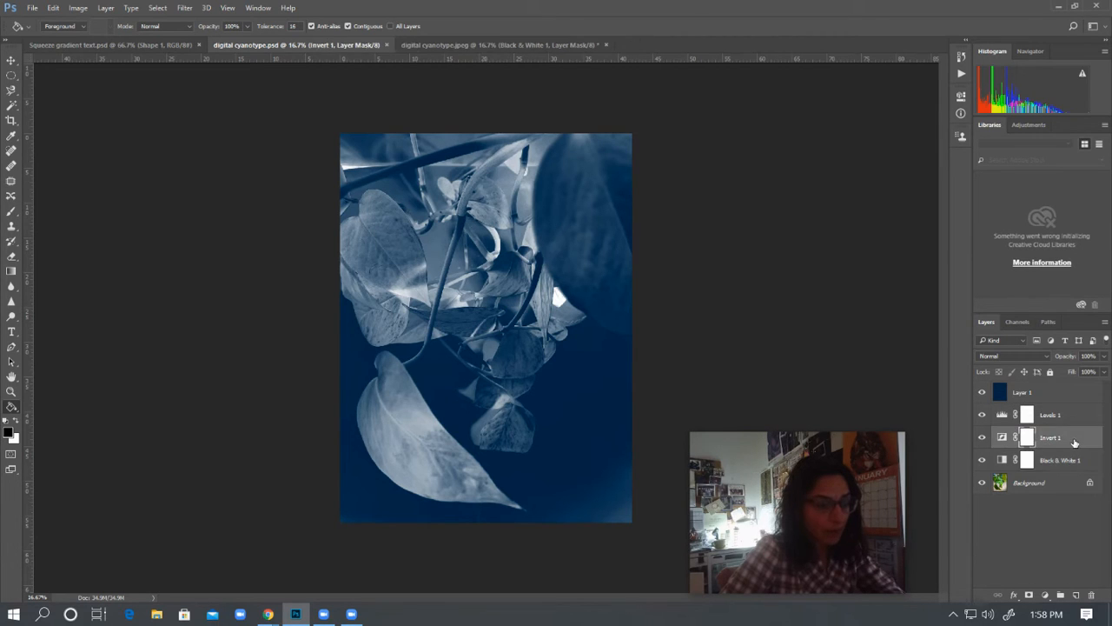
- Add an Invert adjustment layer above the Black & White layer in digital cyanotype.jpeg
left_click(436, 46)
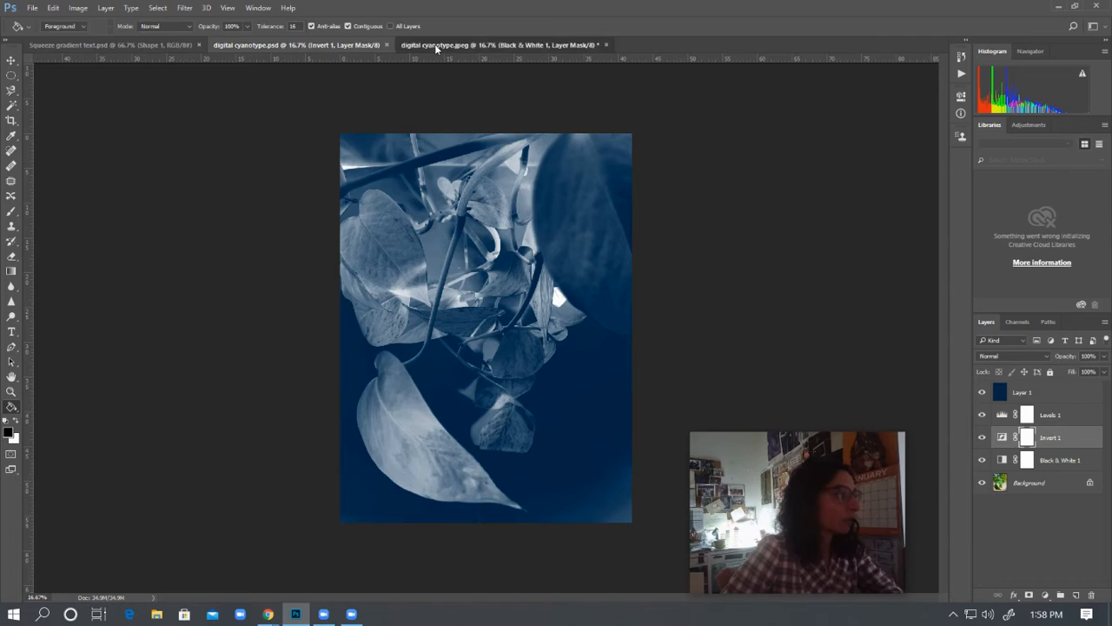
left_click(1046, 594)
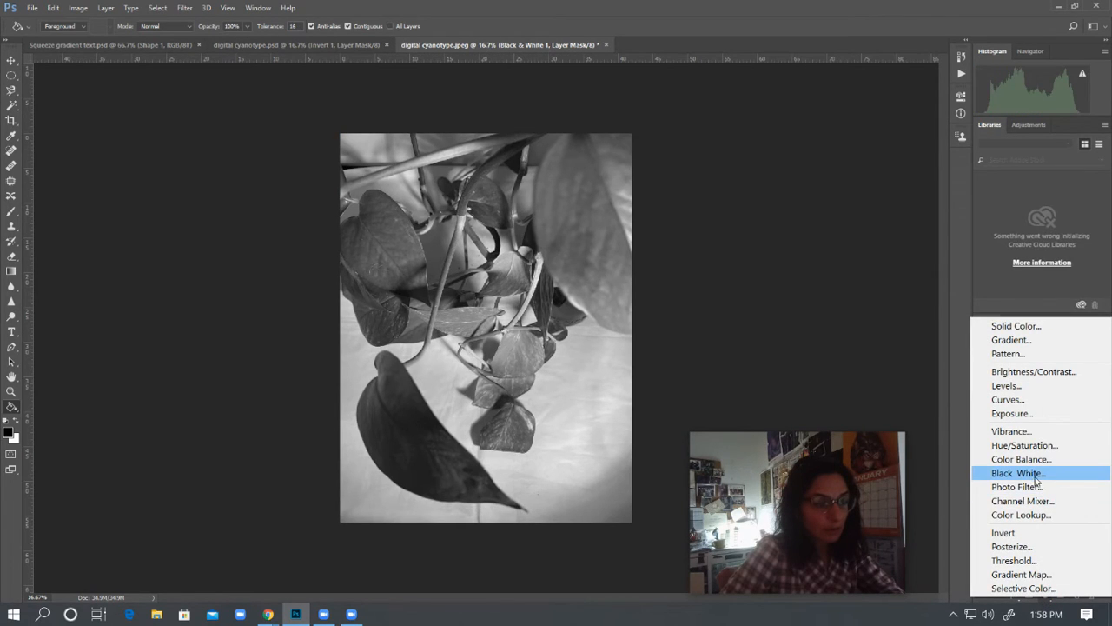
left_click(1036, 535)
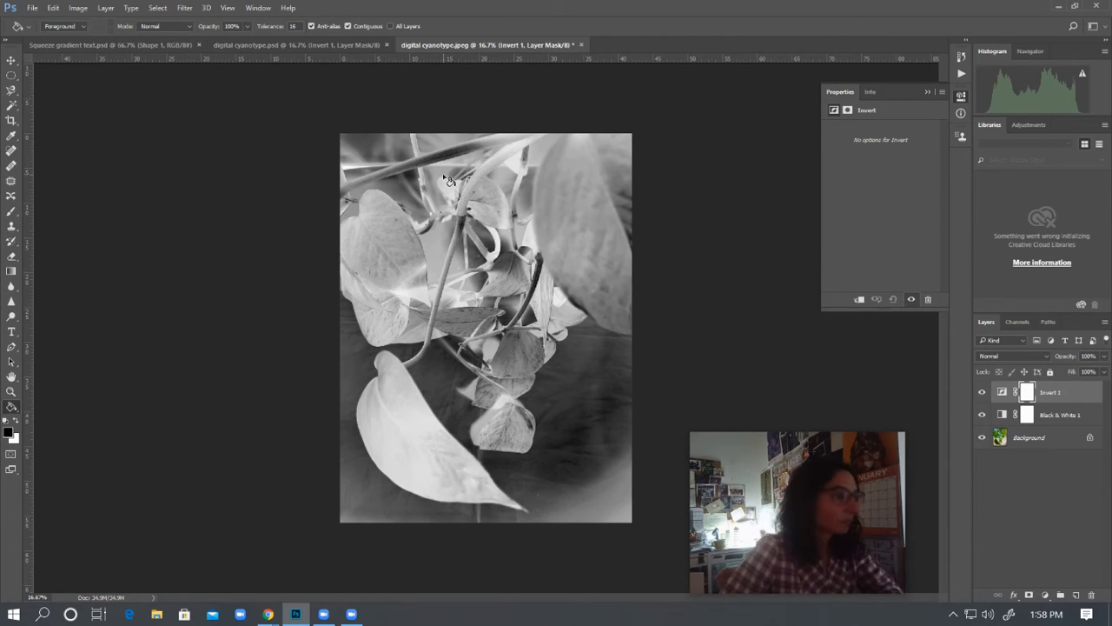
- Hide and show the Levels 1 layer in digital cyanotype.psd to compare its effect on the example
left_click(280, 44)
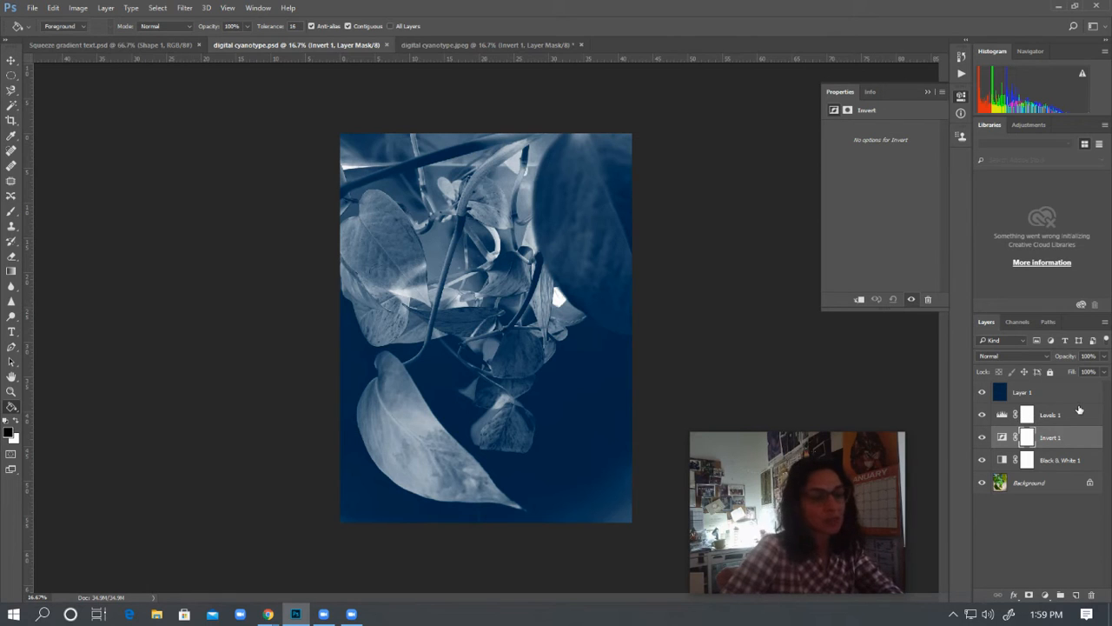
left_click(983, 417)
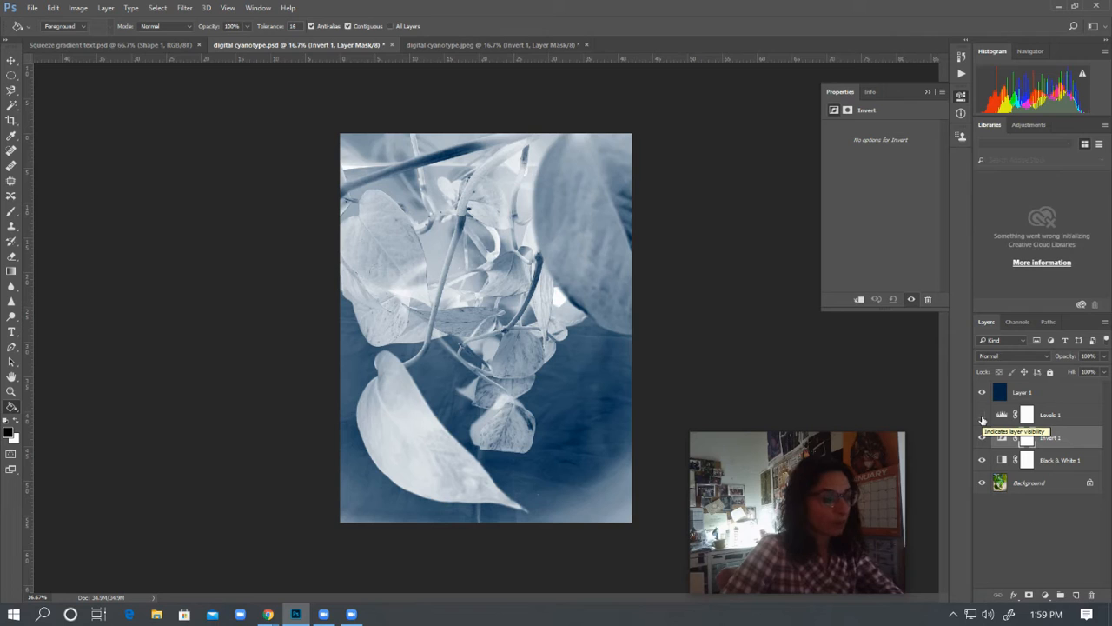
left_click(983, 416)
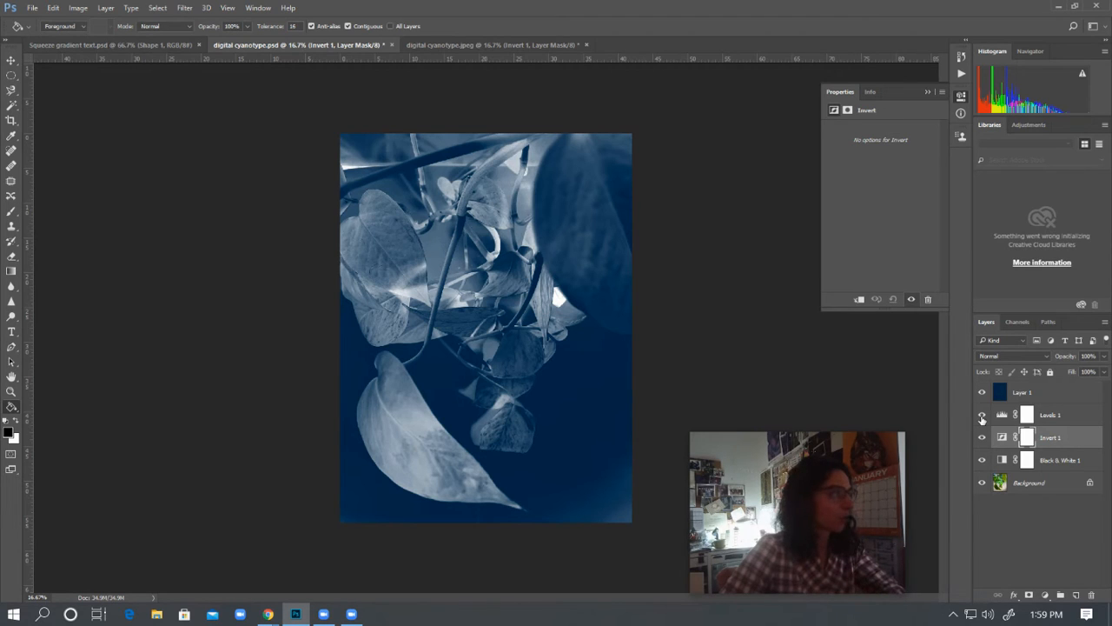
- Add a Levels adjustment layer above the Invert layer in digital cyanotype.jpeg and switch to the Move tool
left_click(440, 46)
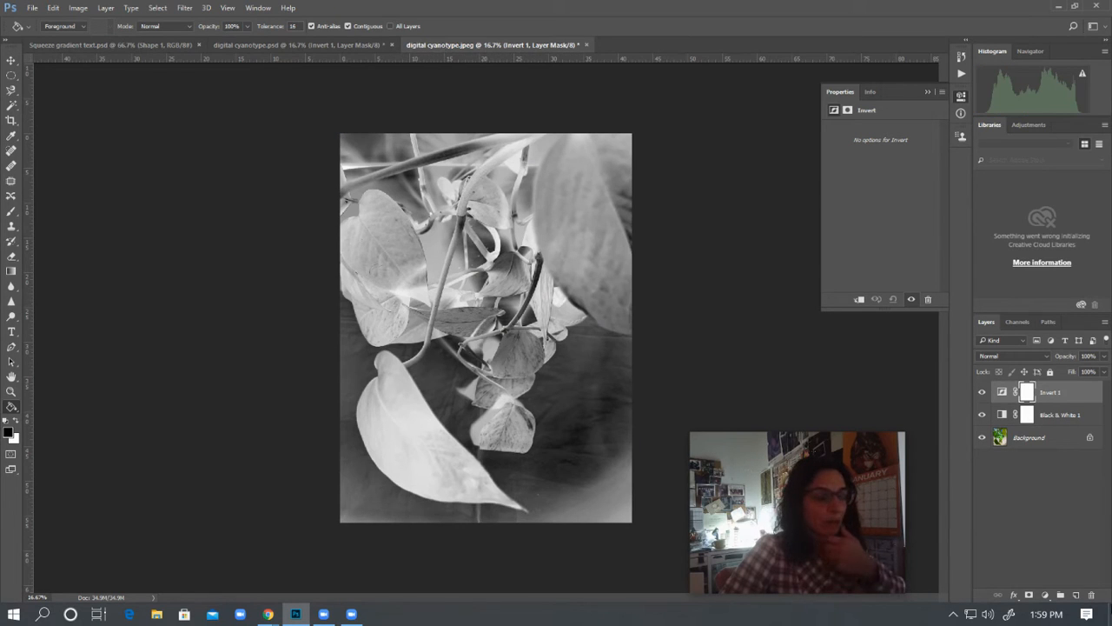
left_click(1044, 596)
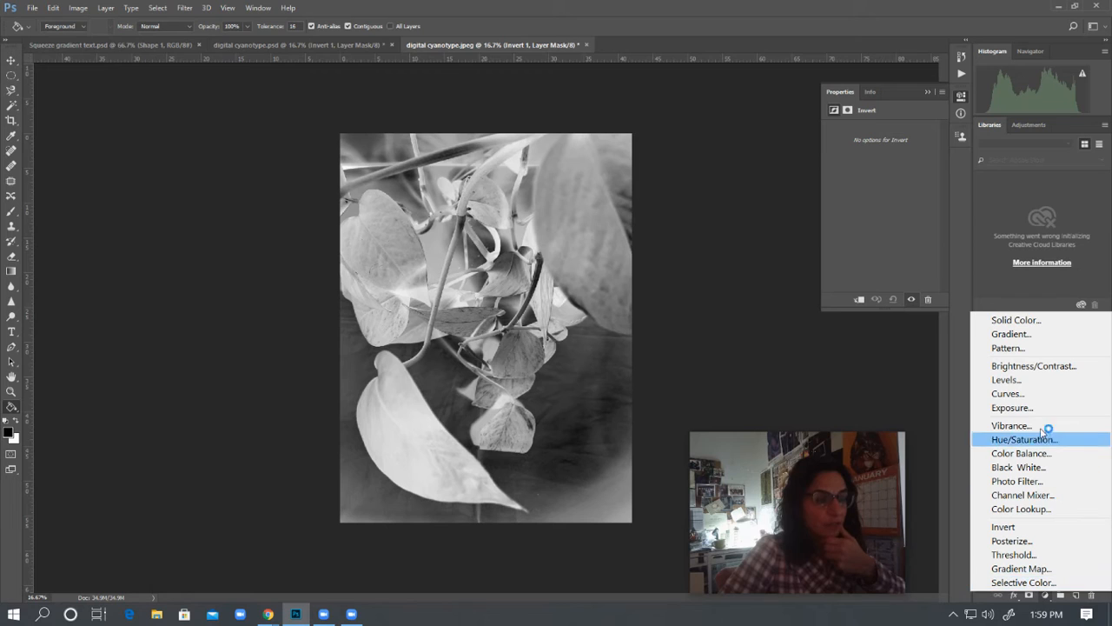
left_click(1025, 379)
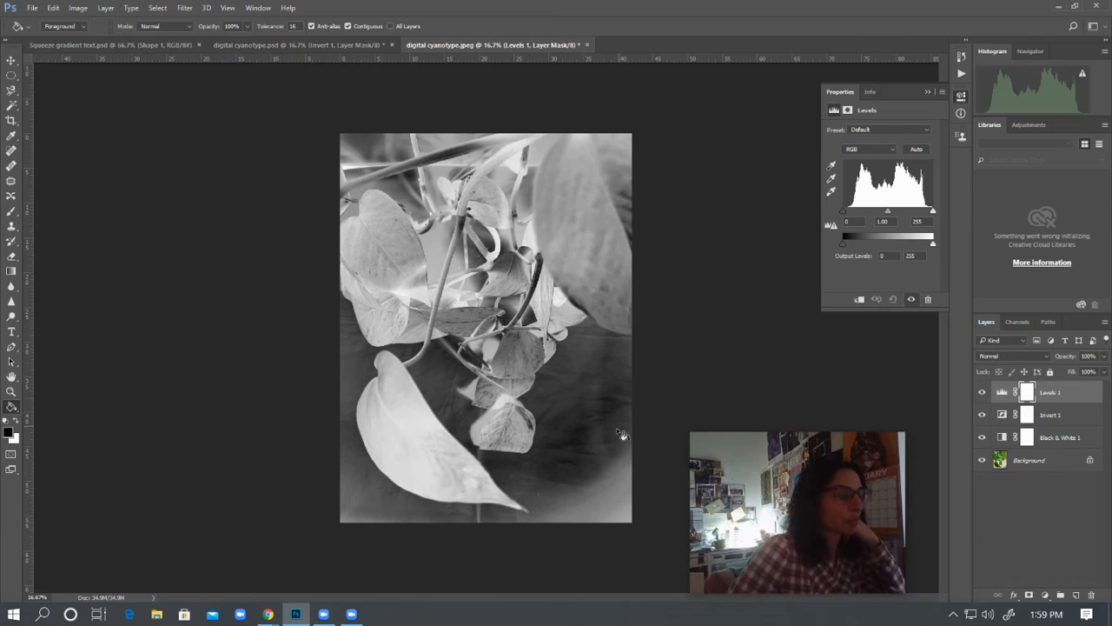
key("v")
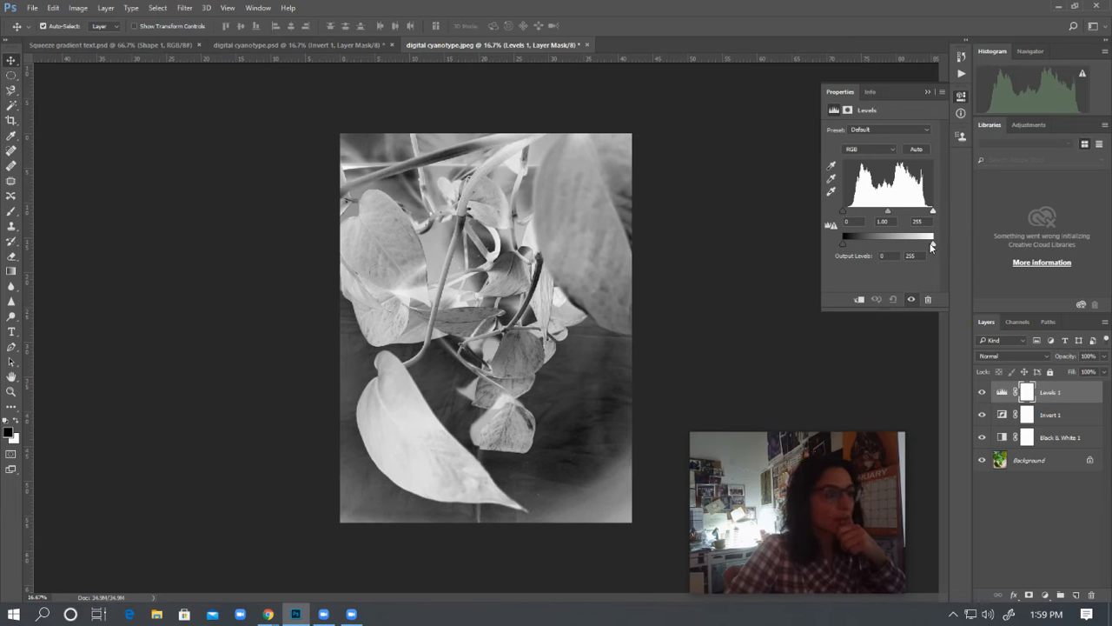
- Darken the Levels 1 adjustment by setting its midtone input to 0.67 and its black input to 11
mouse_move(890, 212)
left_mouse_down()
mouse_move(908, 211)
mouse_move(890, 214)
mouse_move(900, 215)
left_mouse_up()
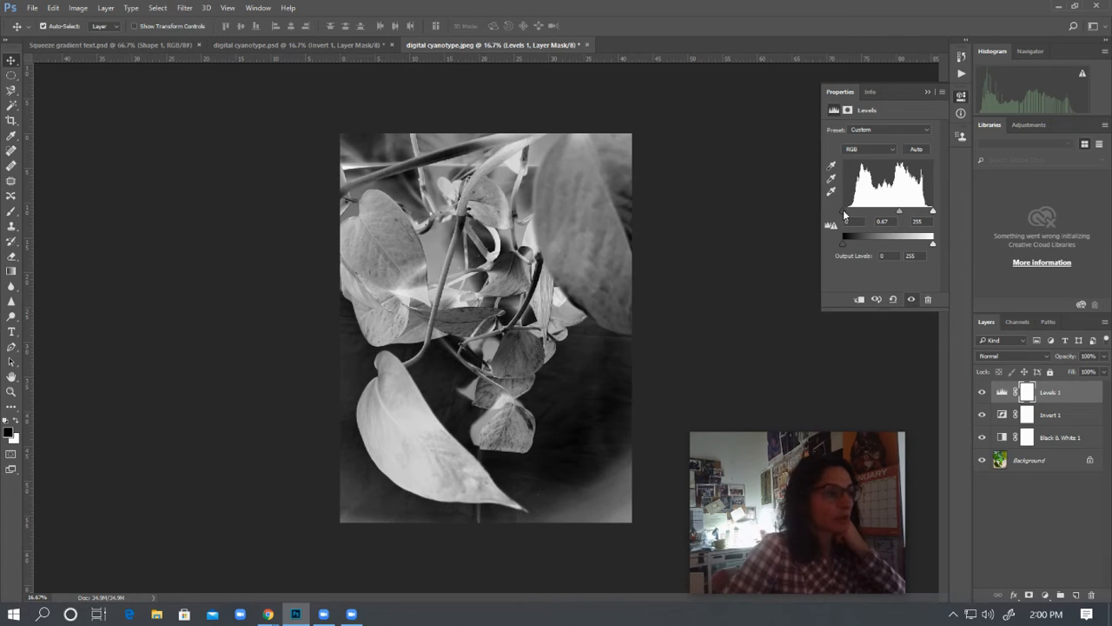
left_click_drag(847, 213, 854, 214)
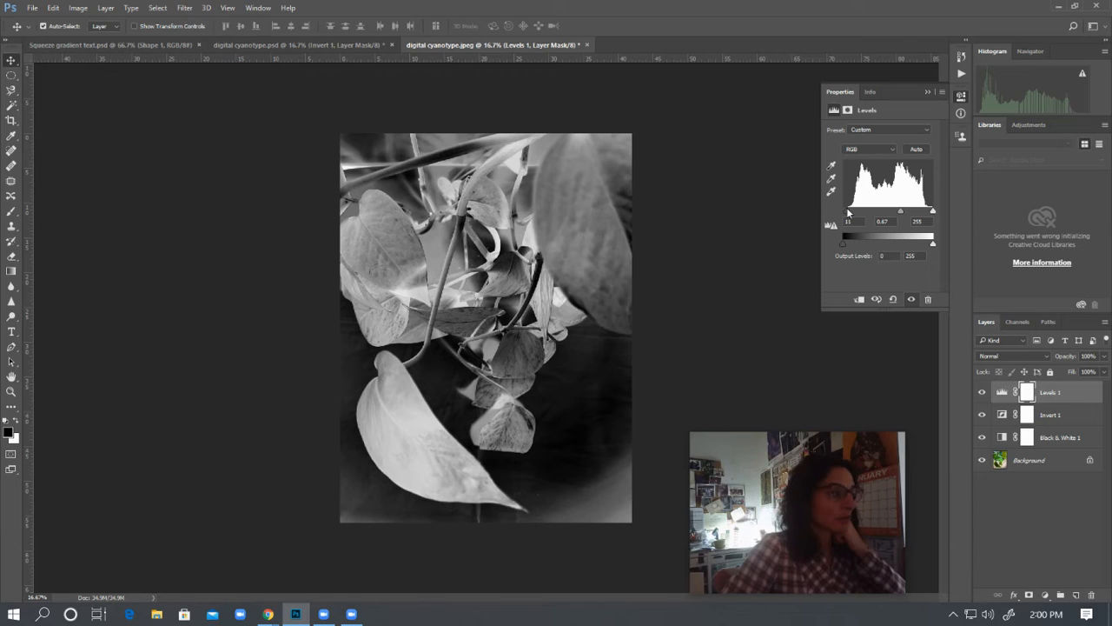
left_click(928, 92)
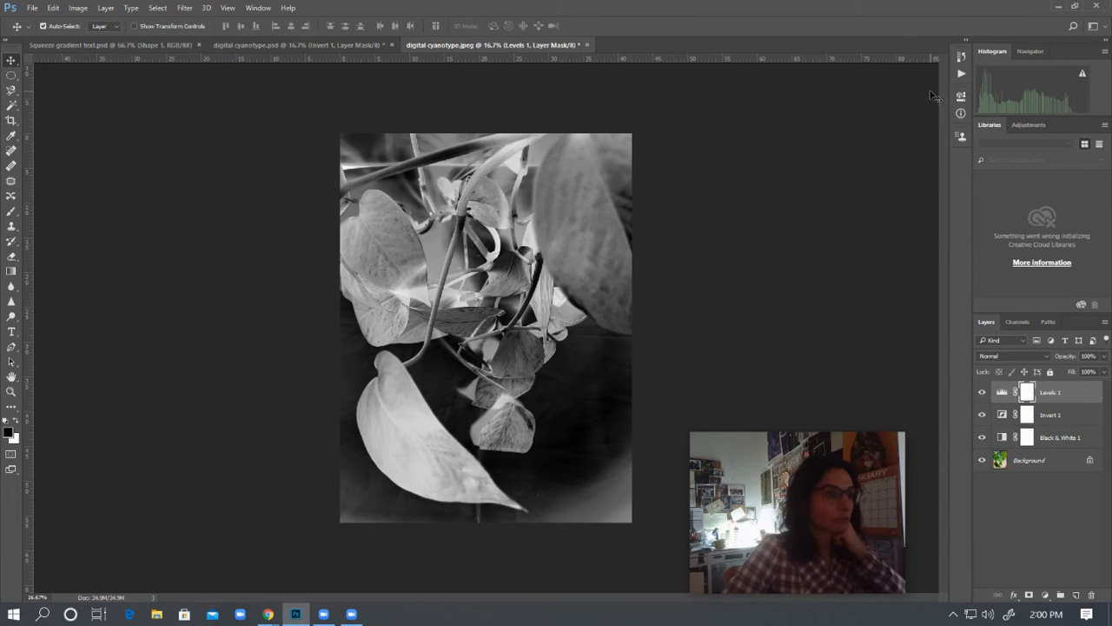
- Check the solid colour Layer 1 and its blend mode in the example digital cyanotype.psd and return to digital cyanotype.jpeg
left_click(249, 45)
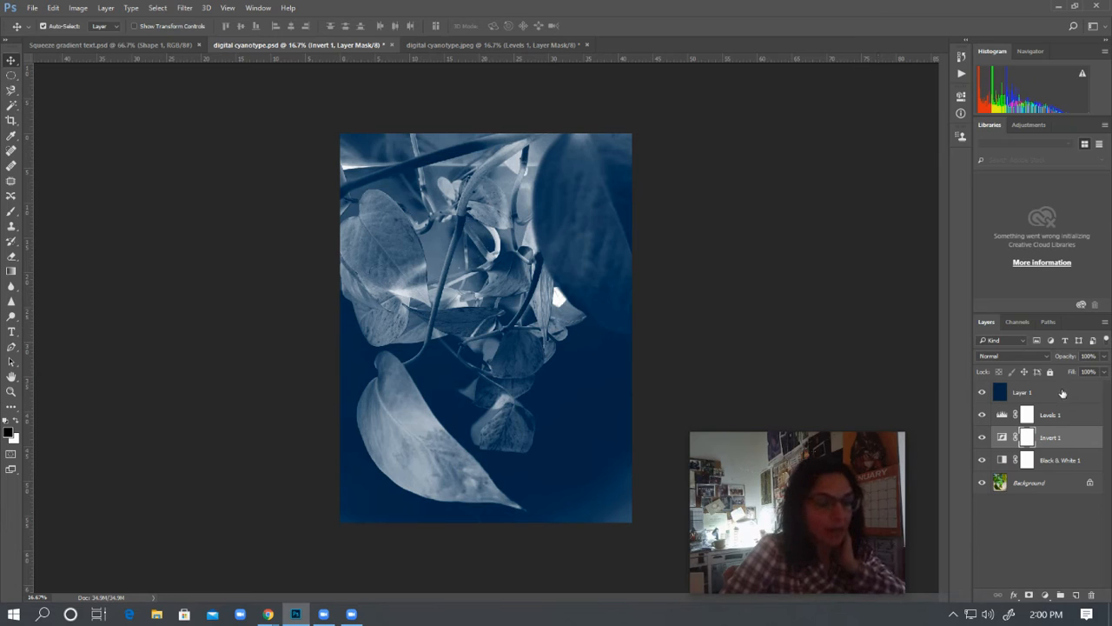
left_click(1061, 394)
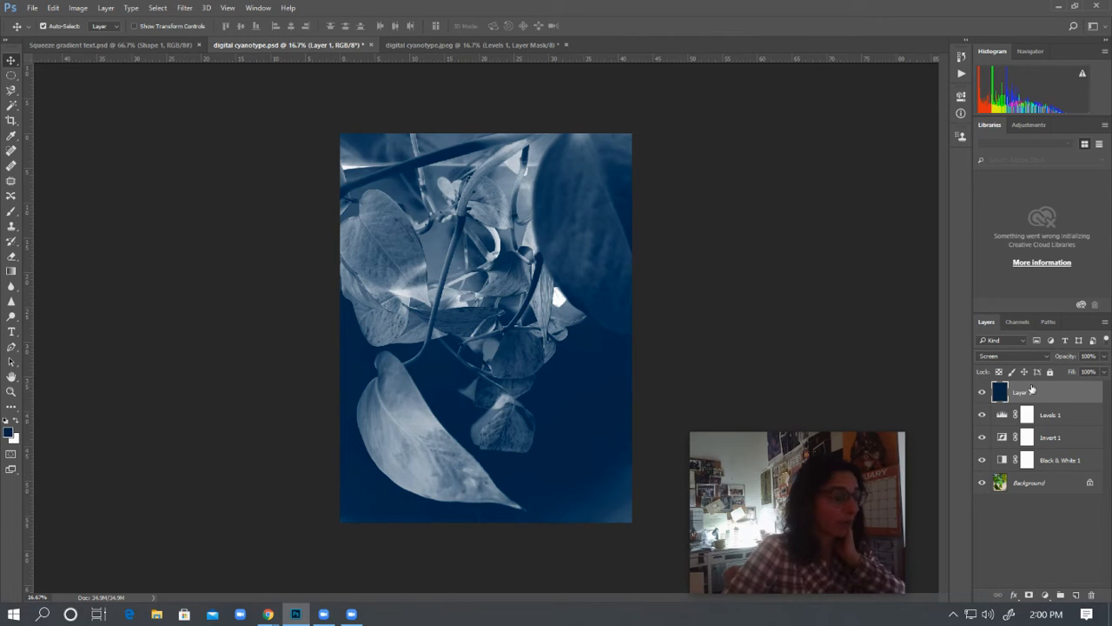
left_click(473, 44)
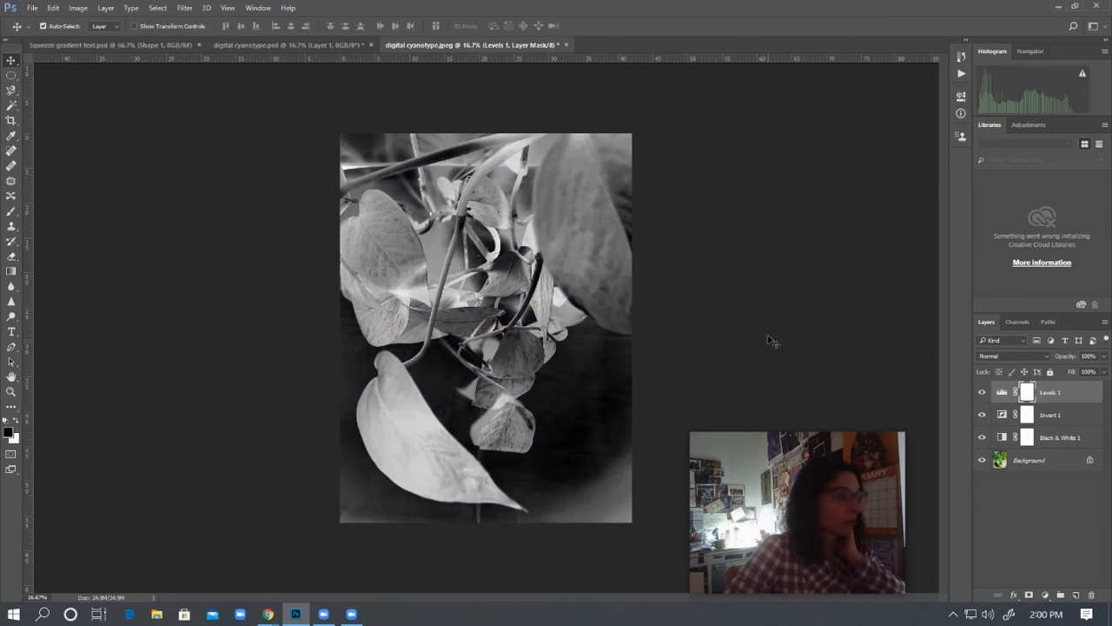
- Add a new empty layer above the Levels layer and set the foreground colour to the blue 0534bb
left_click(1077, 596)
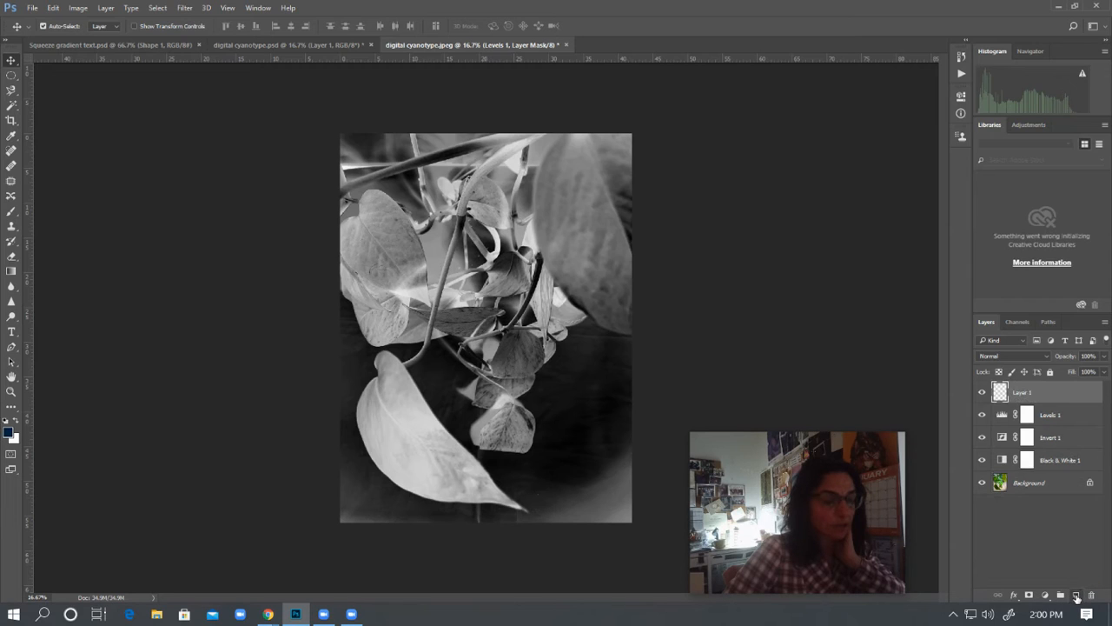
left_click(9, 434)
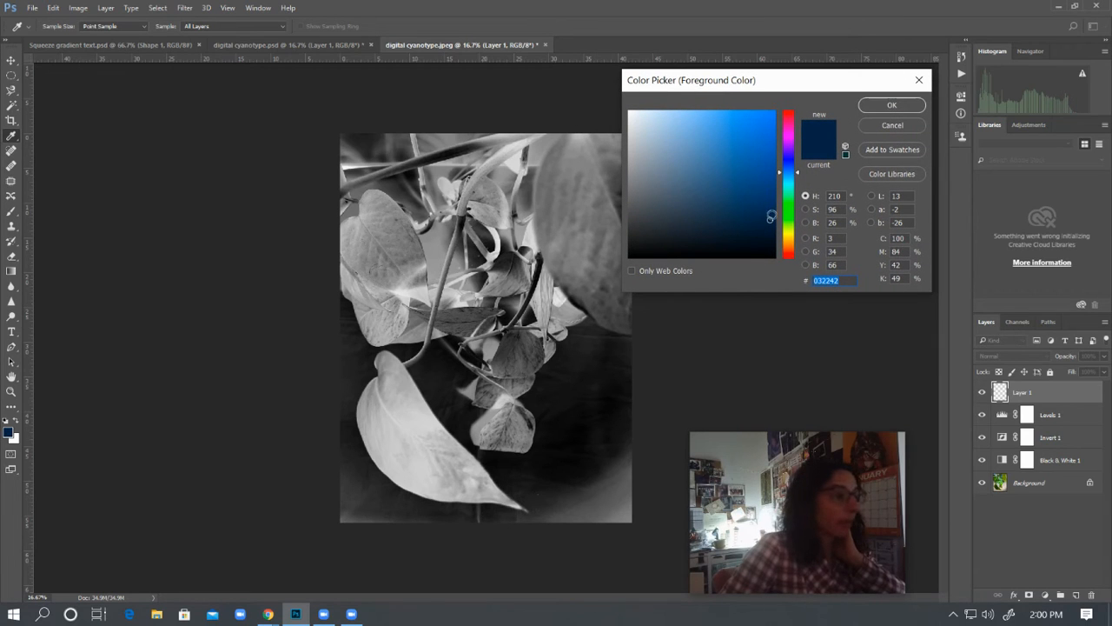
mouse_move(770, 221)
left_mouse_down()
mouse_move(768, 206)
mouse_move(768, 230)
left_mouse_up()
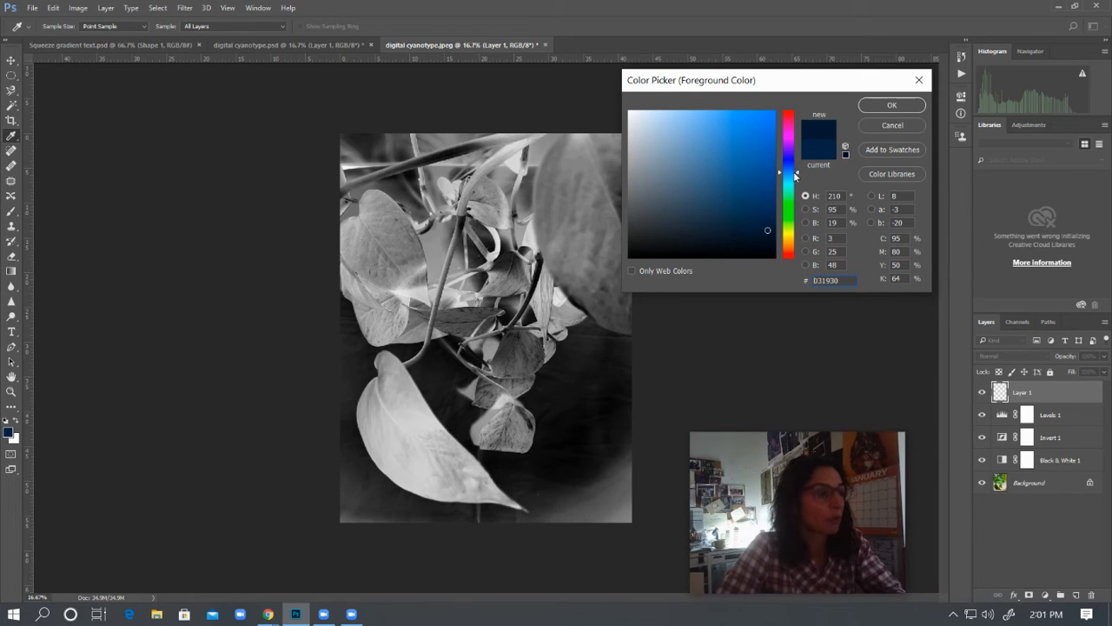
left_click_drag(798, 177, 801, 183)
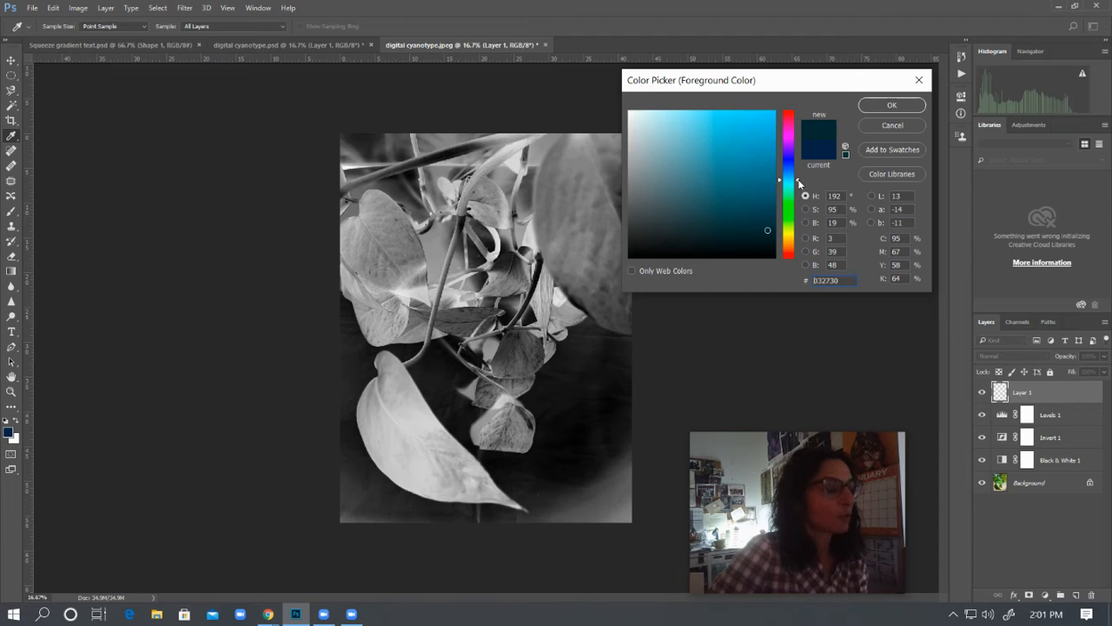
left_click_drag(798, 180, 801, 168)
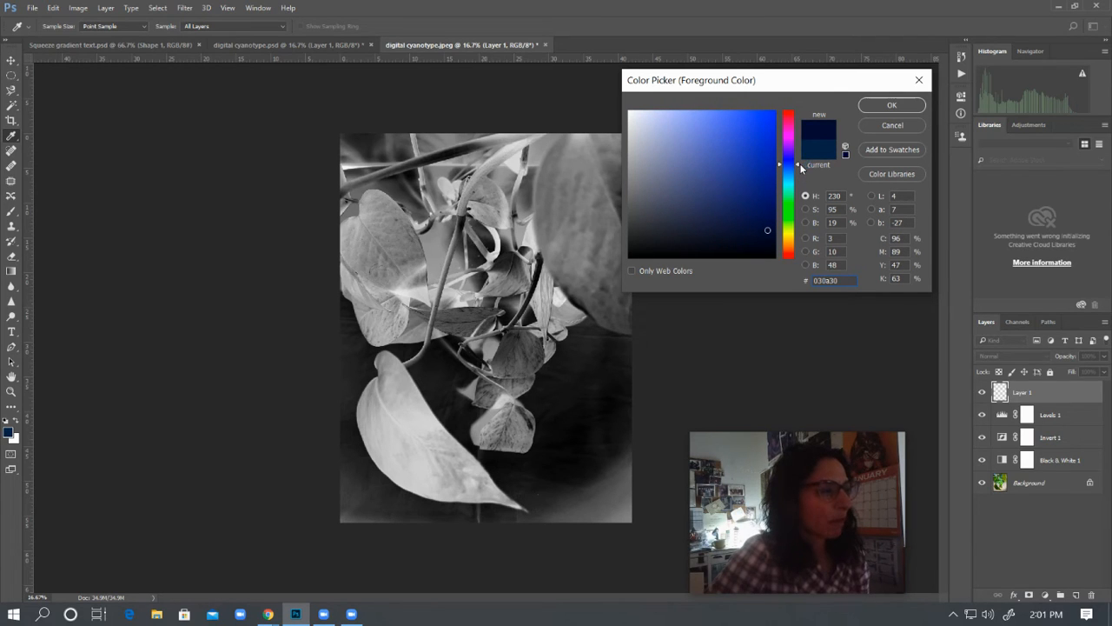
left_click_drag(801, 167, 801, 166)
left_click(765, 229)
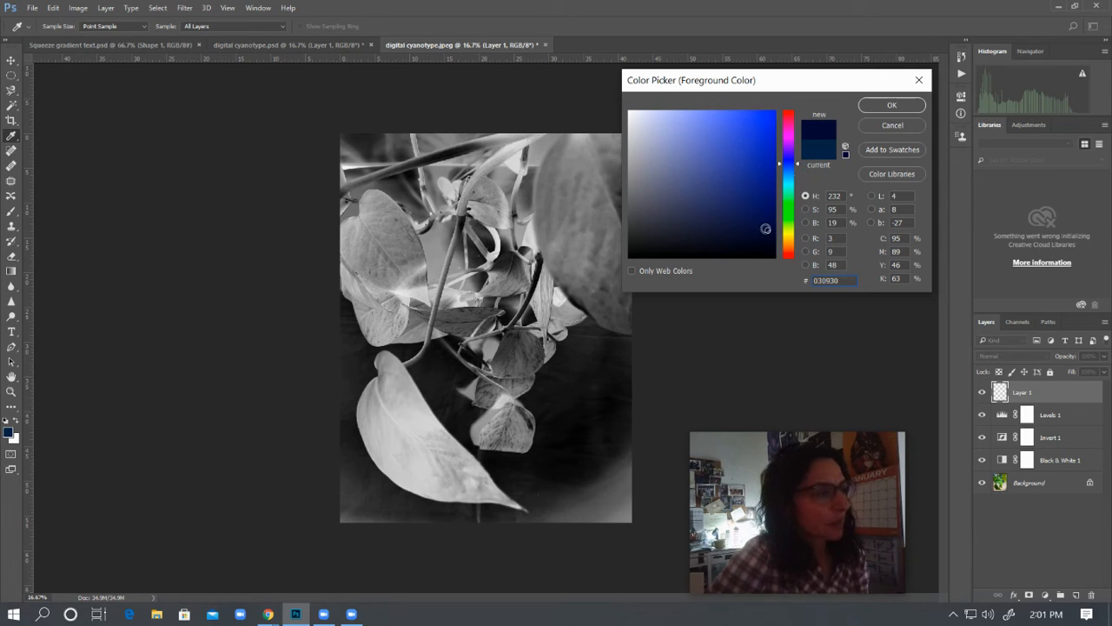
left_click_drag(766, 228, 770, 123)
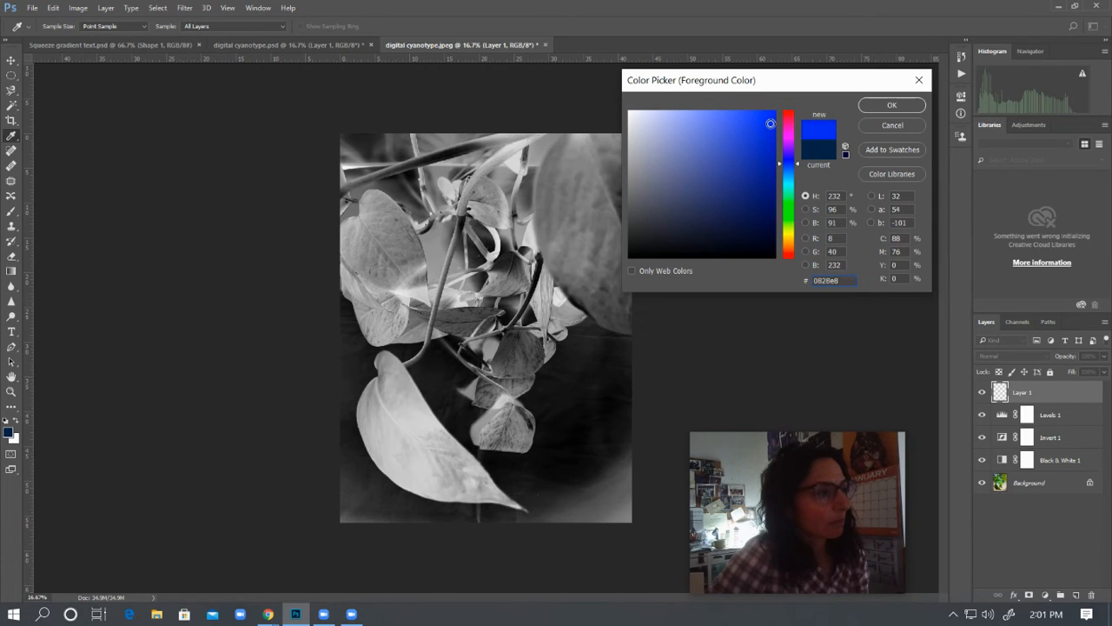
left_click_drag(800, 166, 801, 171)
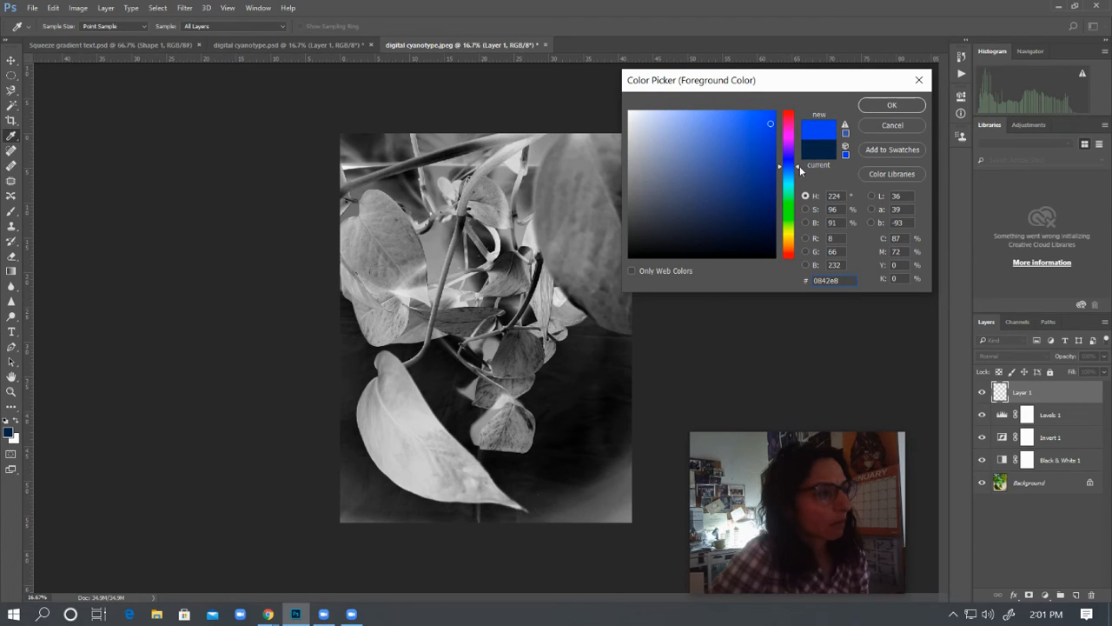
left_click_drag(770, 125, 772, 131)
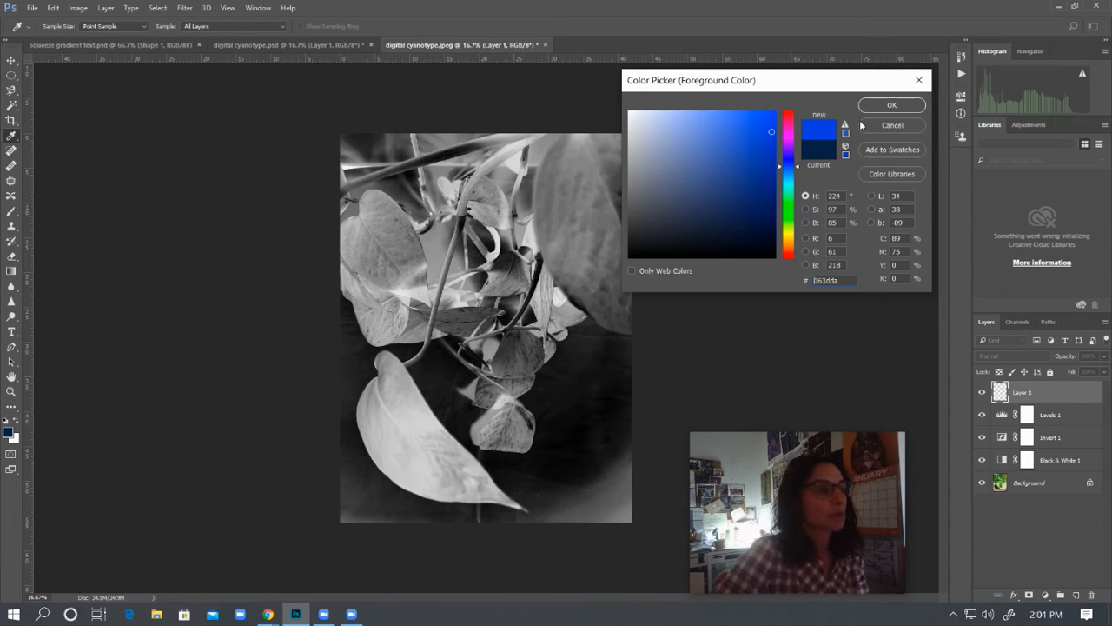
left_click_drag(772, 132, 772, 148)
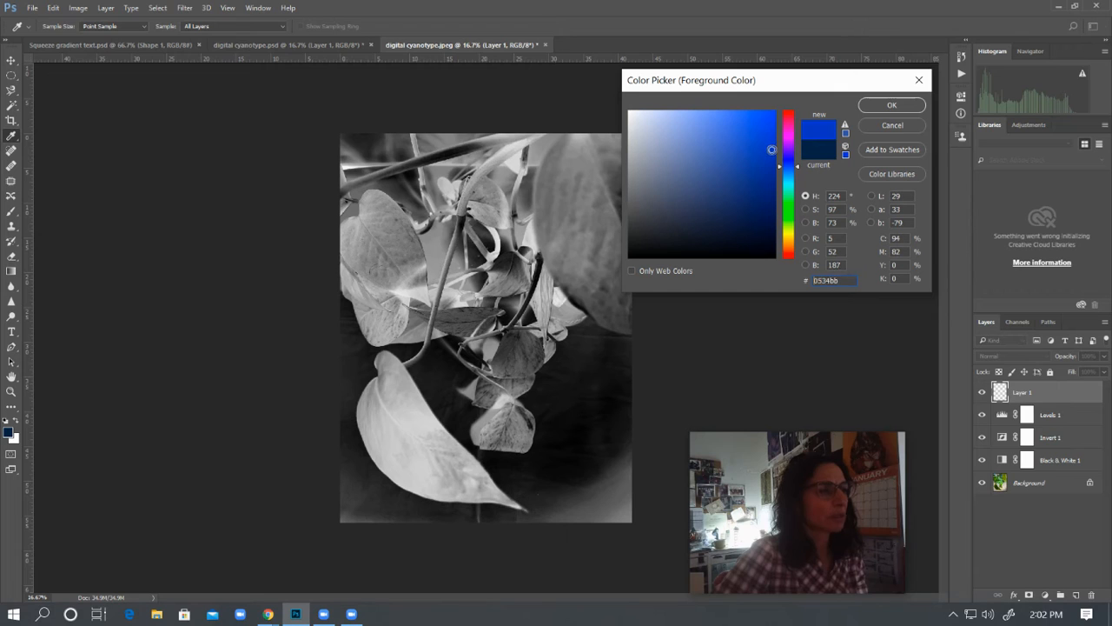
left_click(881, 105)
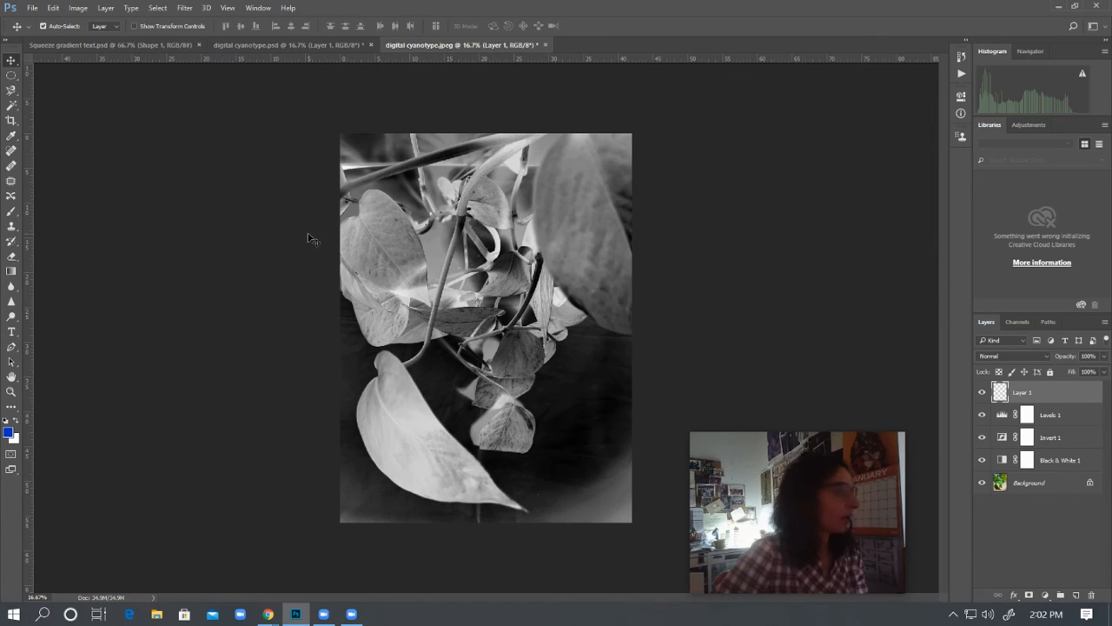
- Fill the empty Layer 1 with the blue foreground colour using the Paint Bucket tool
left_click(11, 274)
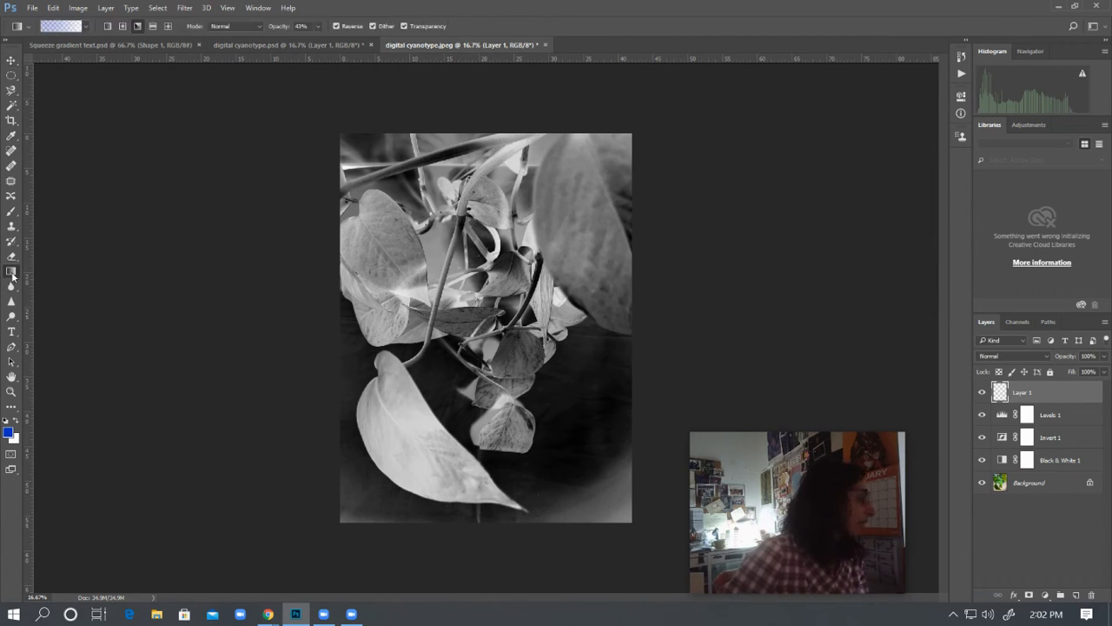
left_click(13, 412)
right_click(13, 412)
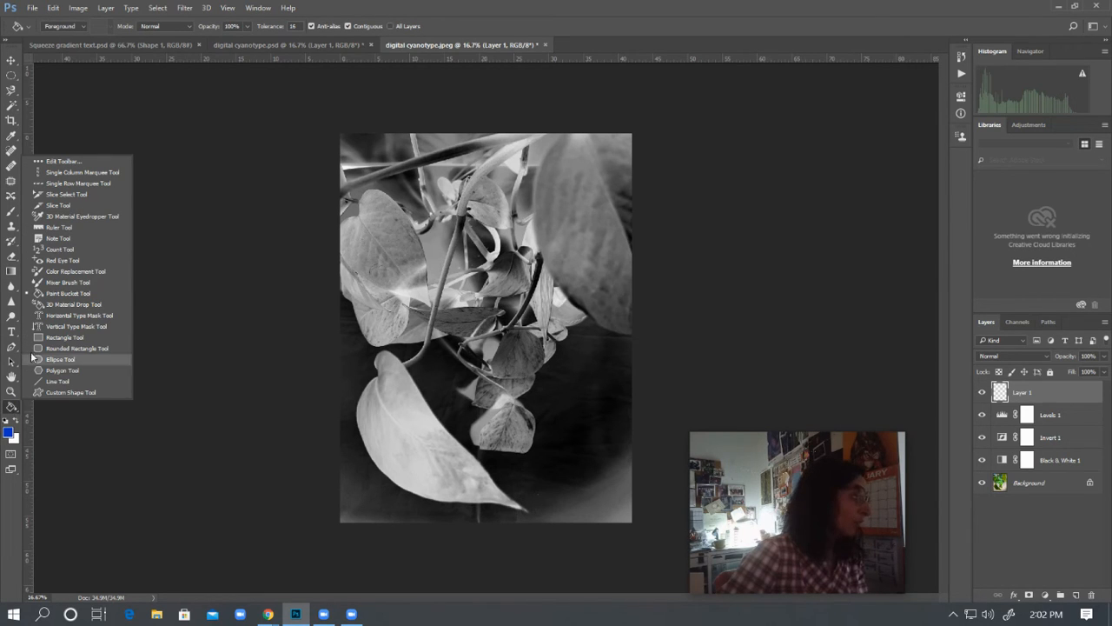
left_click(83, 292)
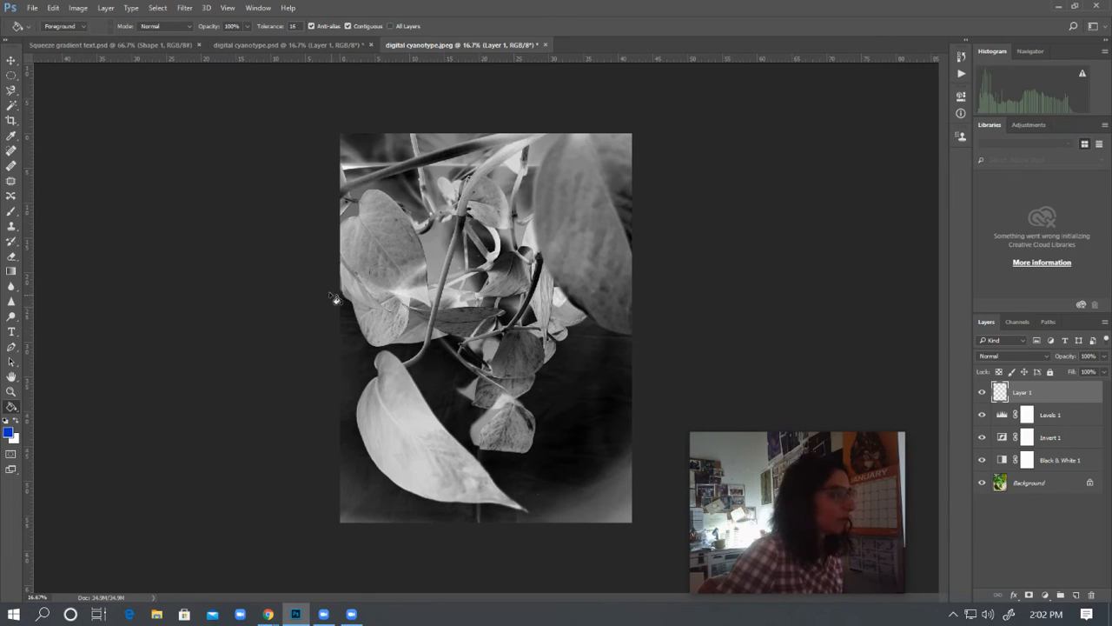
left_click(433, 260)
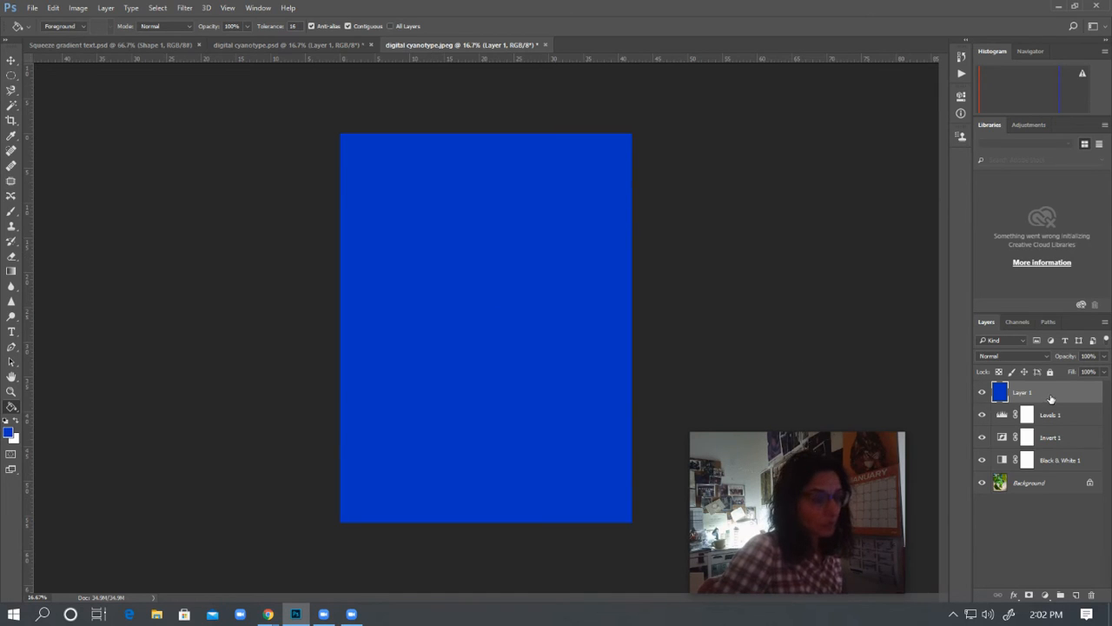
- Set the blue layer's blend mode to Lighten and keep its opacity at 100%
left_click(1045, 356)
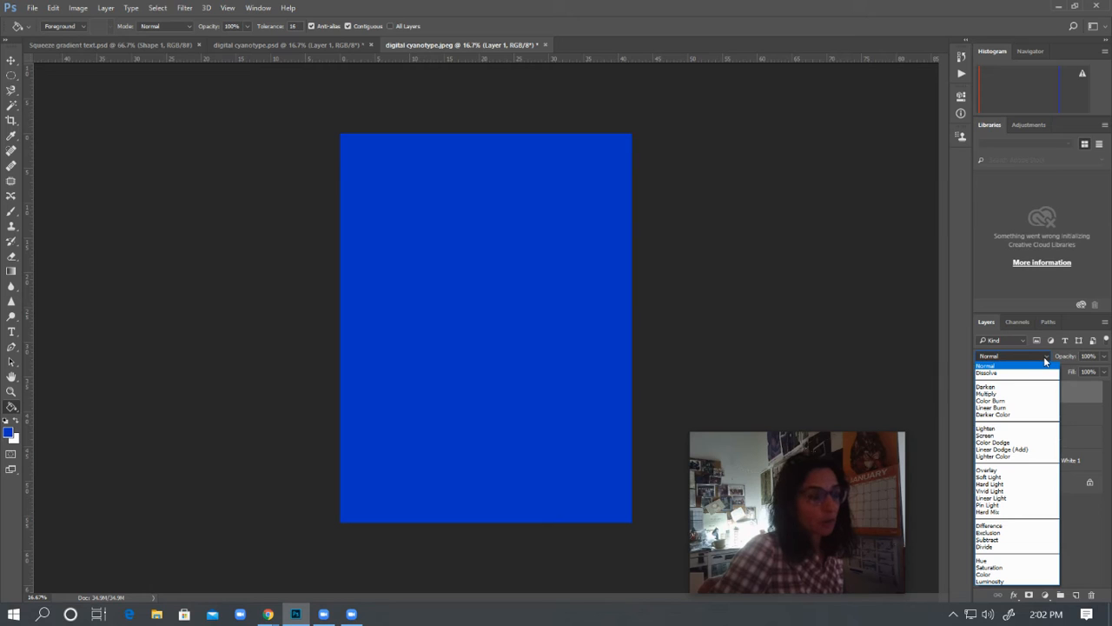
left_click(1009, 430)
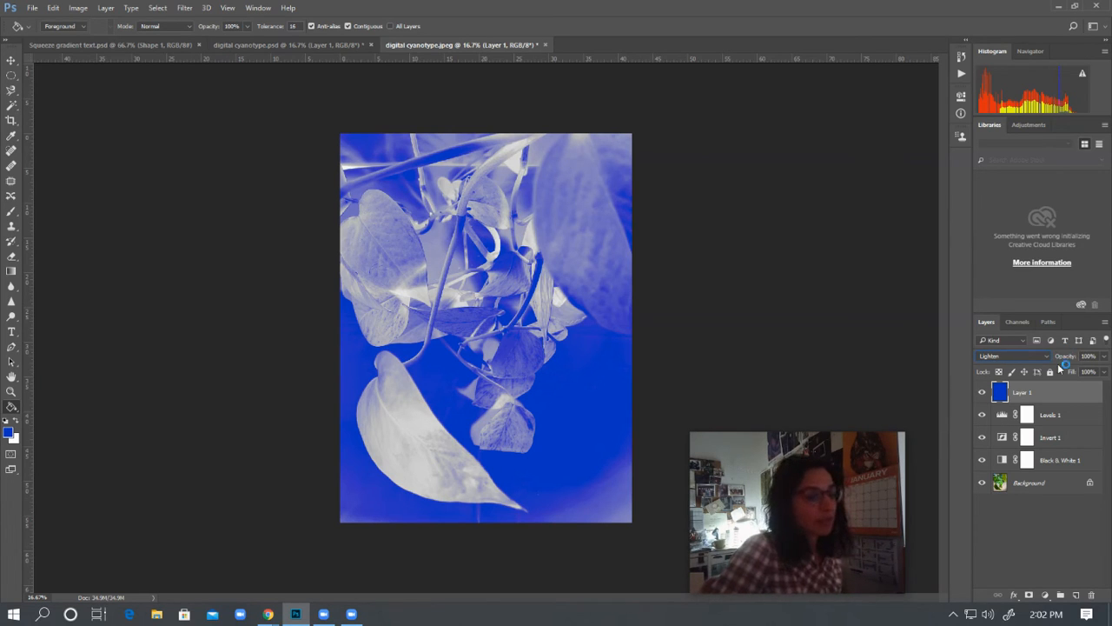
left_click(1103, 357)
mouse_move(1102, 371)
left_mouse_down()
mouse_move(1056, 381)
mouse_move(1057, 369)
mouse_move(1097, 373)
mouse_move(1106, 361)
left_mouse_up()
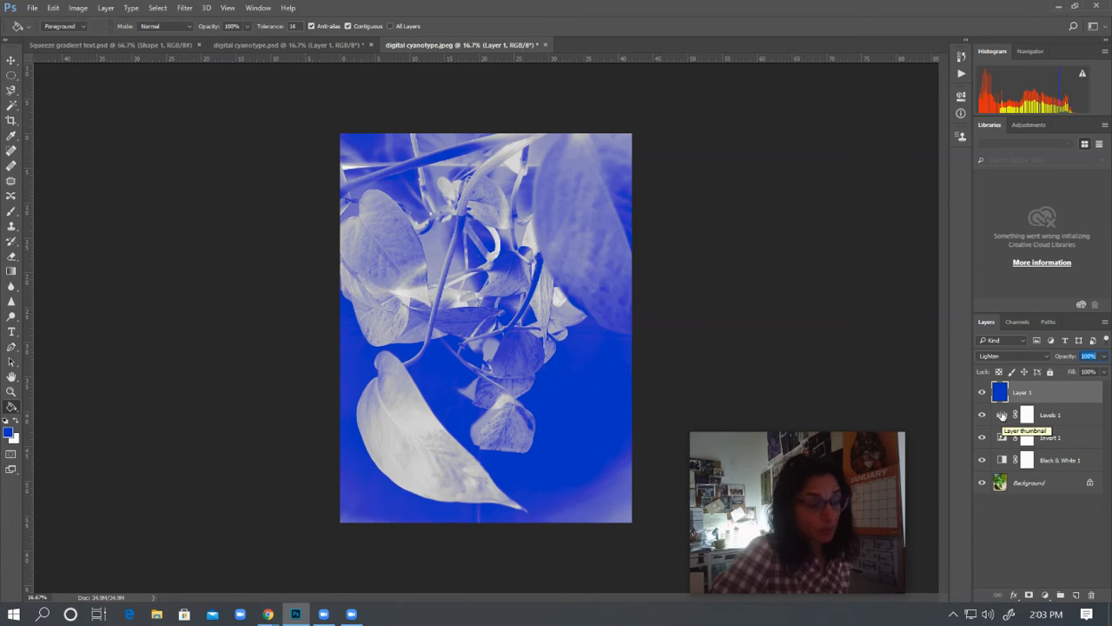
- Readjust the Levels 1 layer to a black input of 5 and a midtone input of 0.56
double_click(1001, 415)
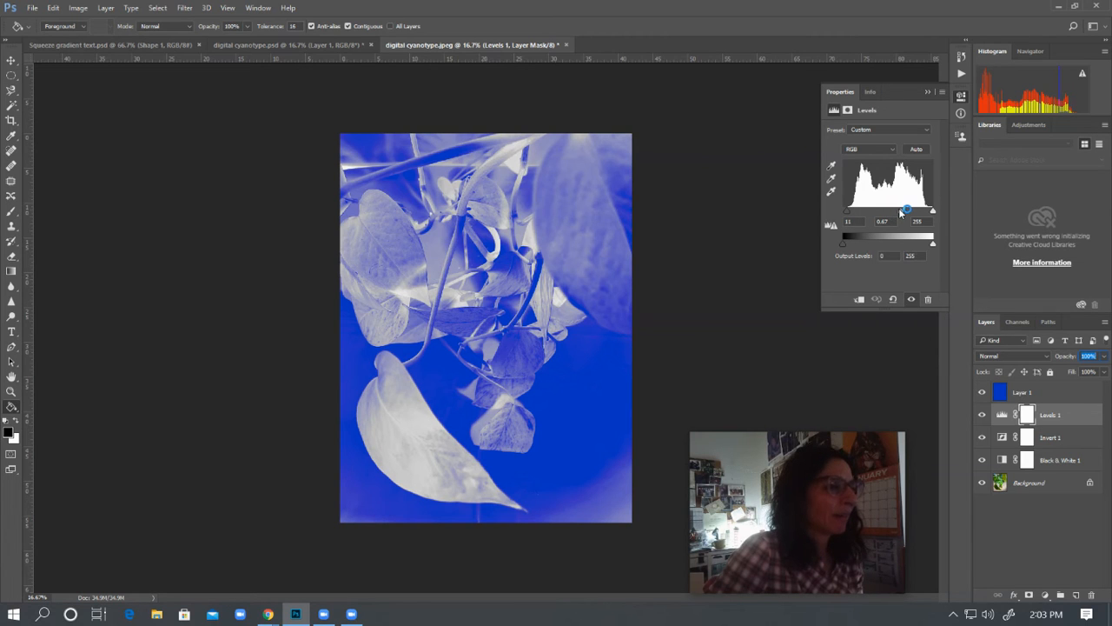
left_click_drag(900, 211, 846, 211)
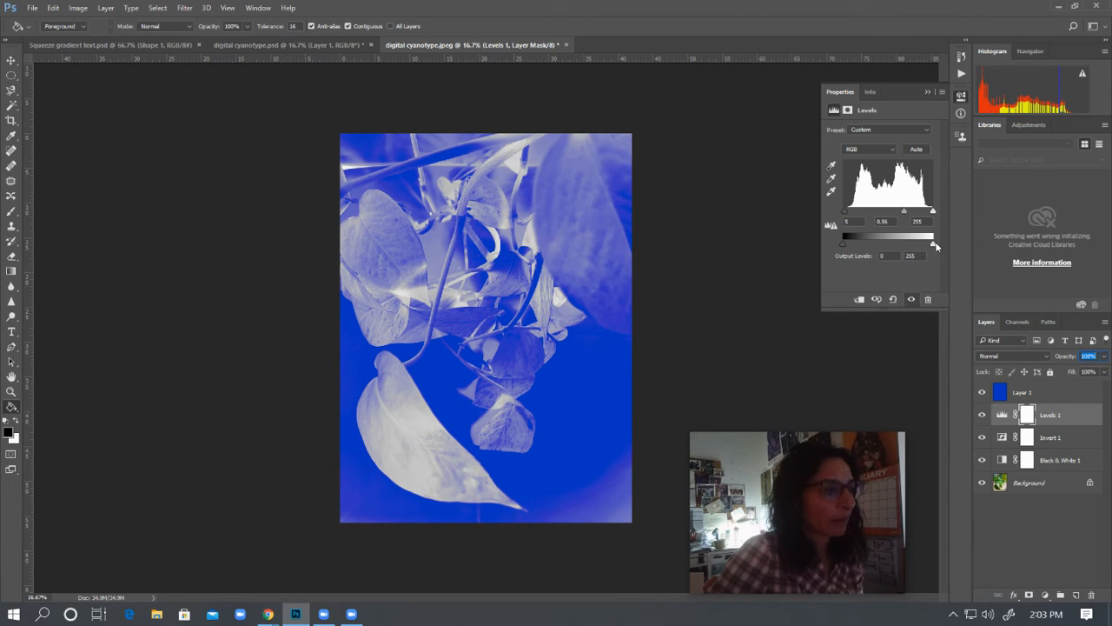
mouse_move(936, 246)
left_mouse_down()
mouse_move(907, 248)
mouse_move(933, 246)
left_mouse_up()
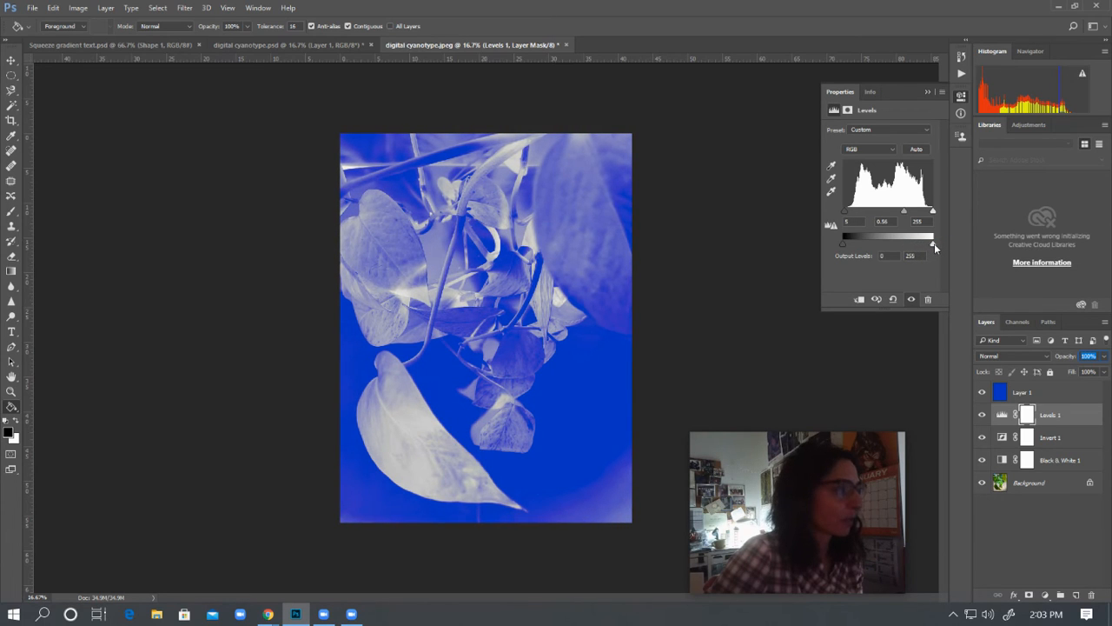
left_click(927, 91)
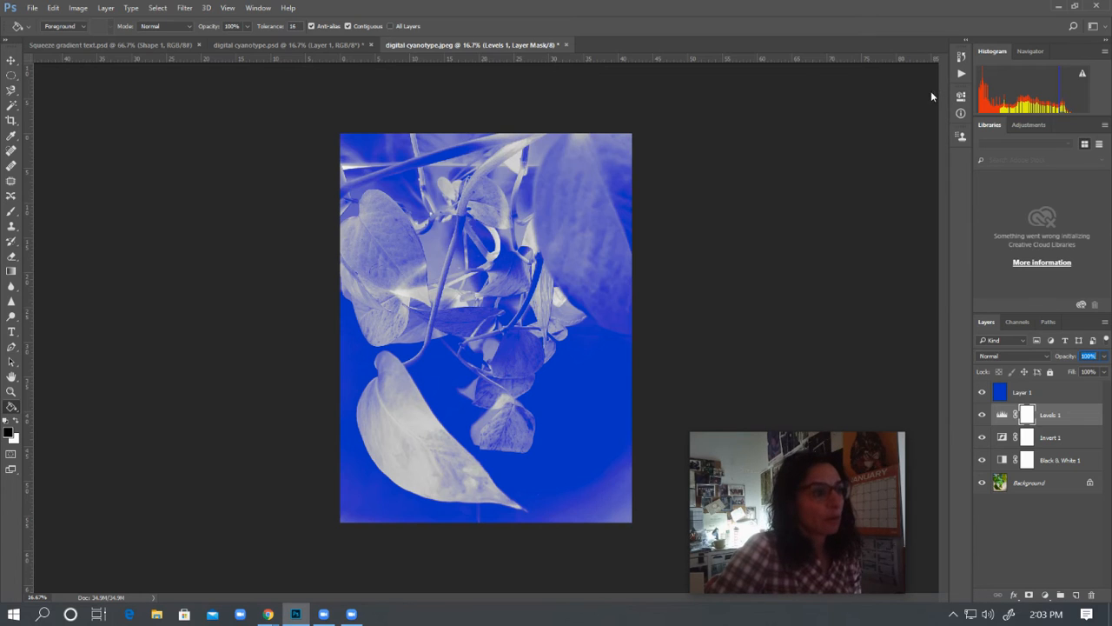
- Set the foreground colour to the darker blue 092a88 and refill Layer 1 with it using the Paint Bucket tool
left_click(1003, 393)
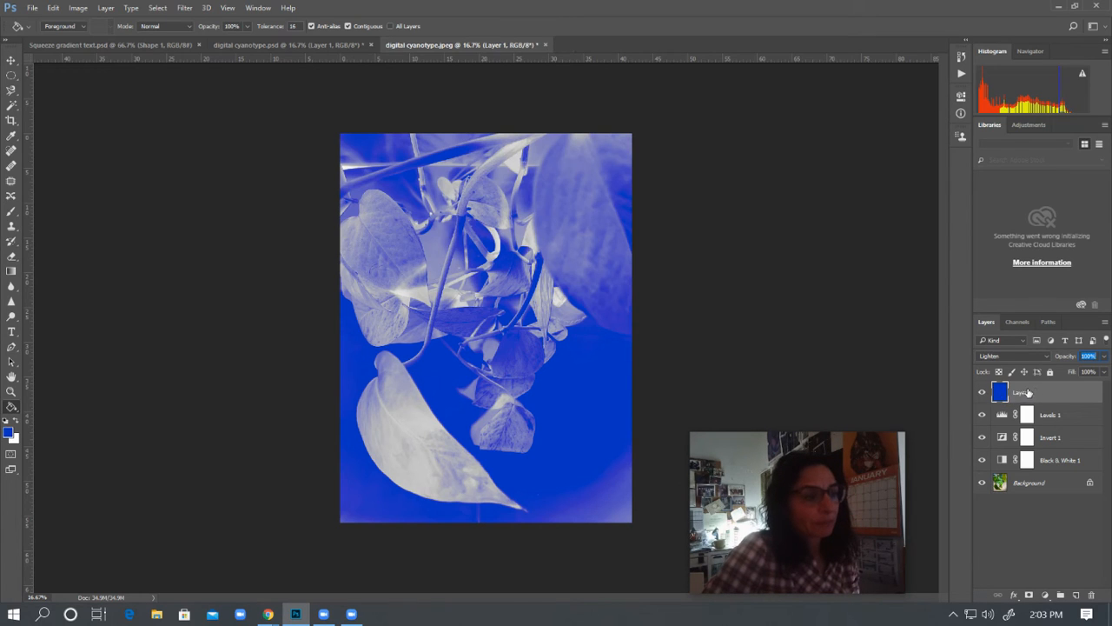
left_click(8, 433)
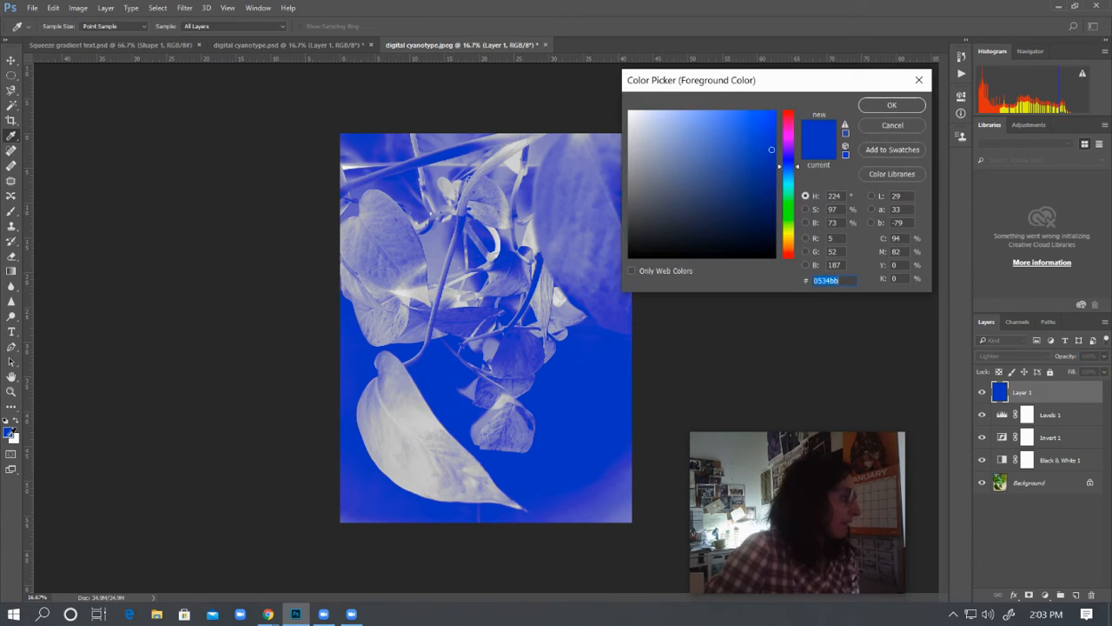
left_click(766, 178)
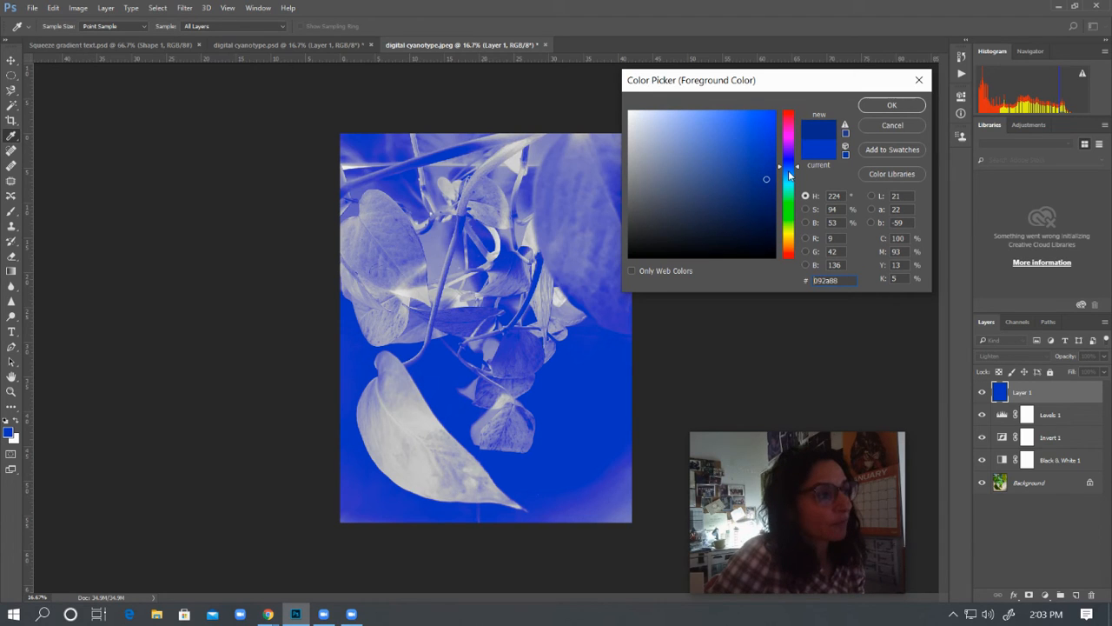
left_click(903, 110)
key("g")
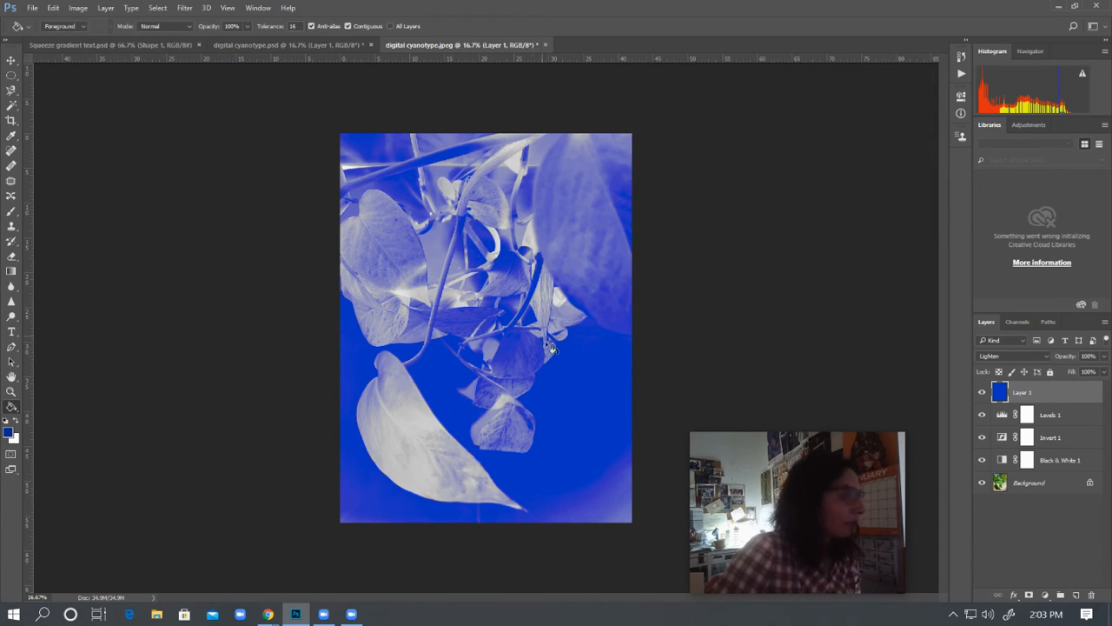
left_click(515, 371)
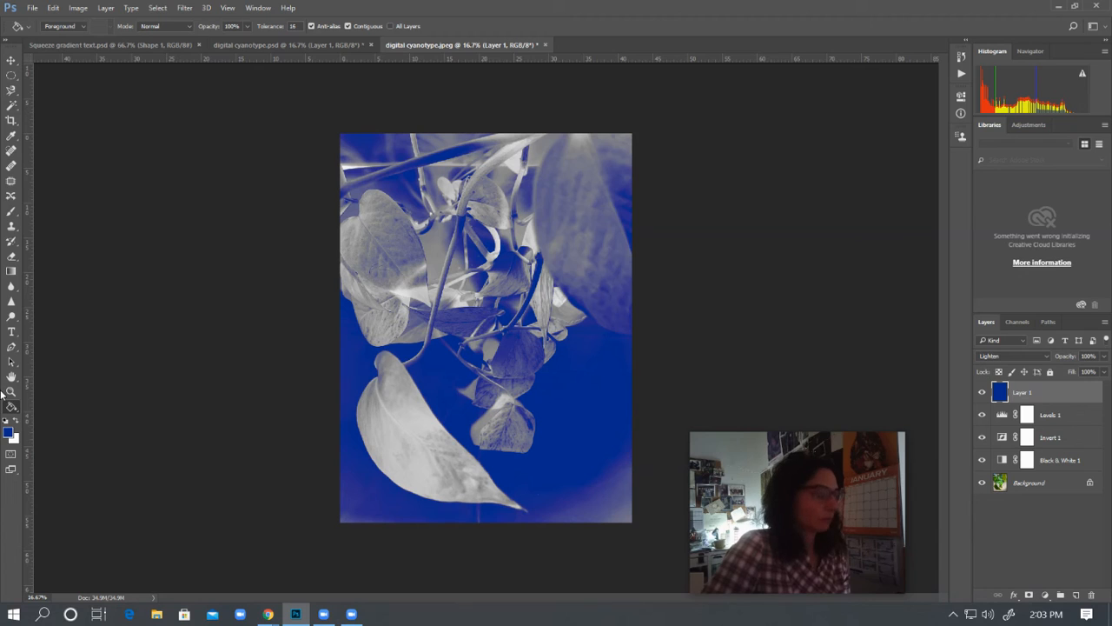
- Set the foreground colour to the very dark blue 081b52 and refill Layer 1 with it using the Paint Bucket tool
left_click(7, 434)
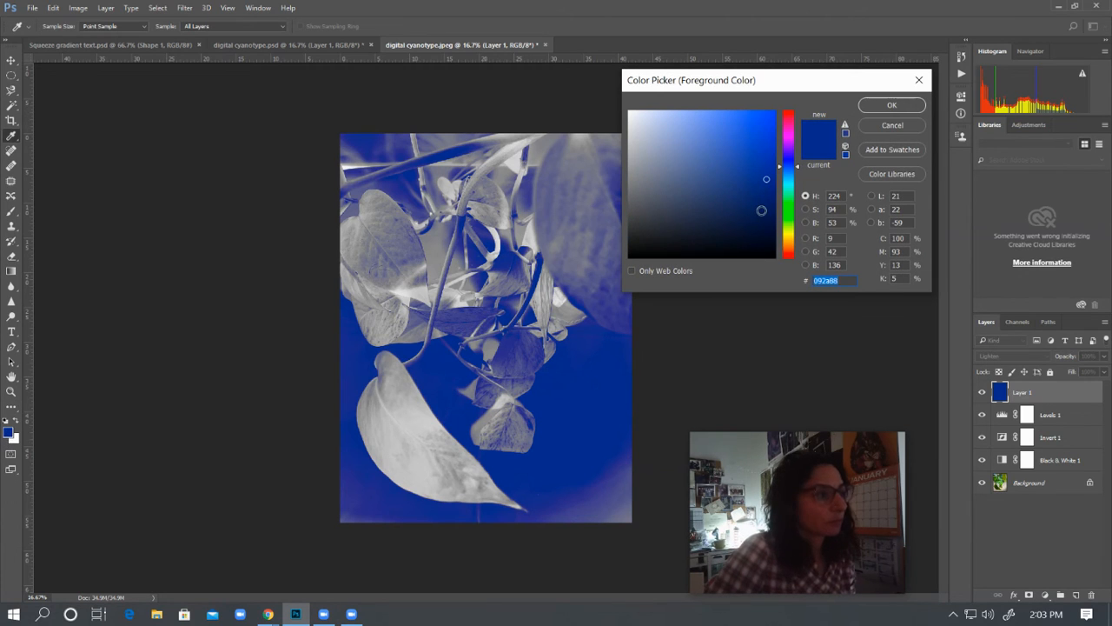
left_click(761, 211)
left_click(894, 104)
key("g")
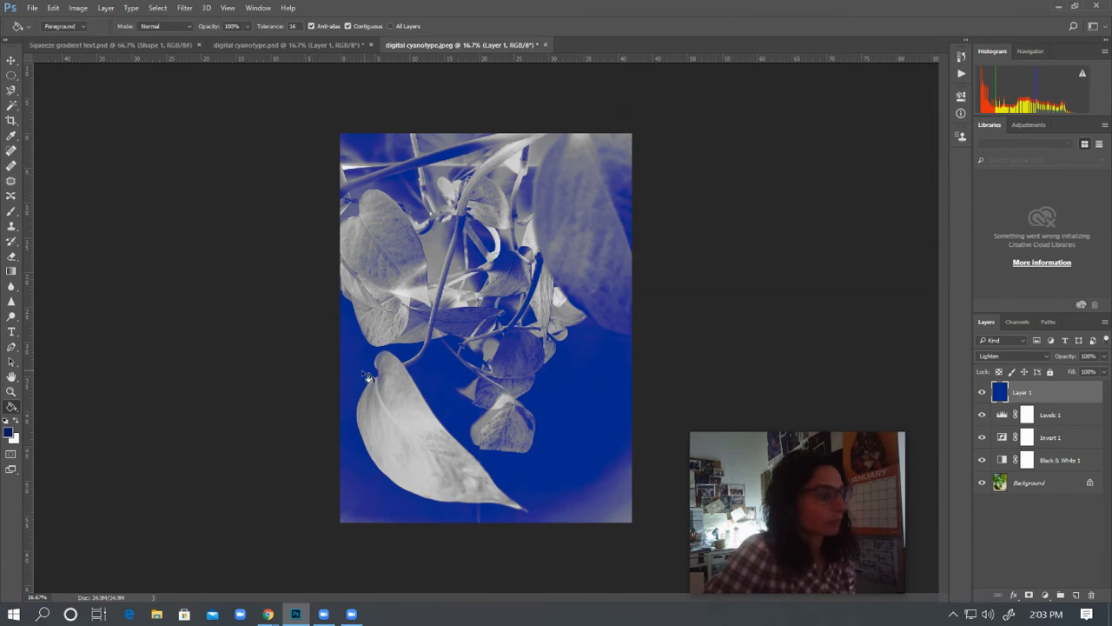
left_click(430, 381)
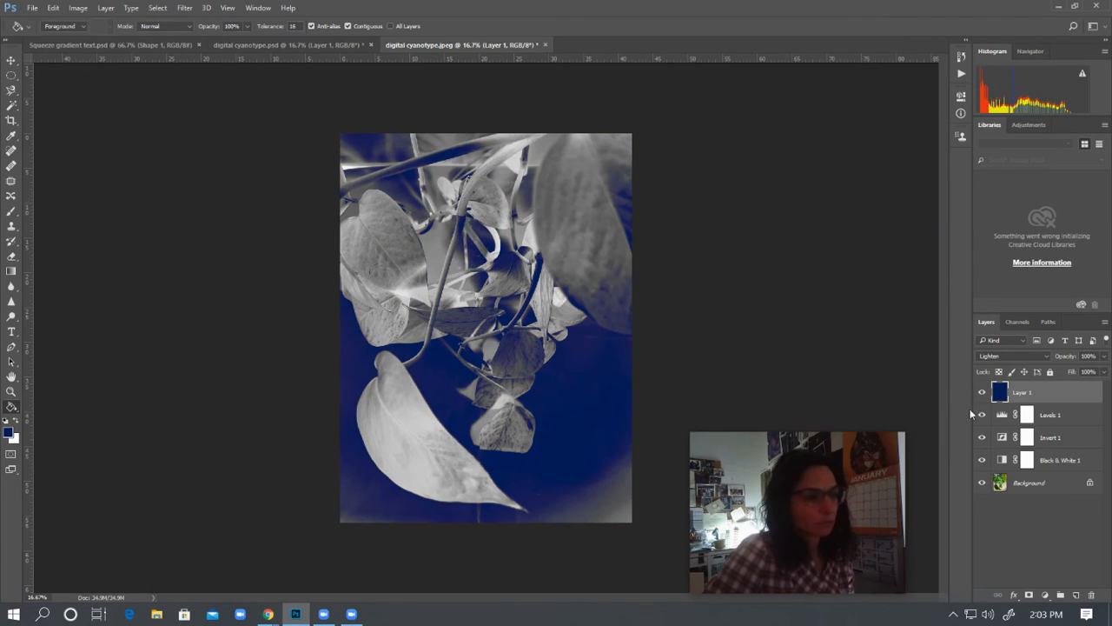
- Set the midtone input of the Levels 1 adjustment layer to 0.95
left_click(1002, 416)
double_click(1000, 416)
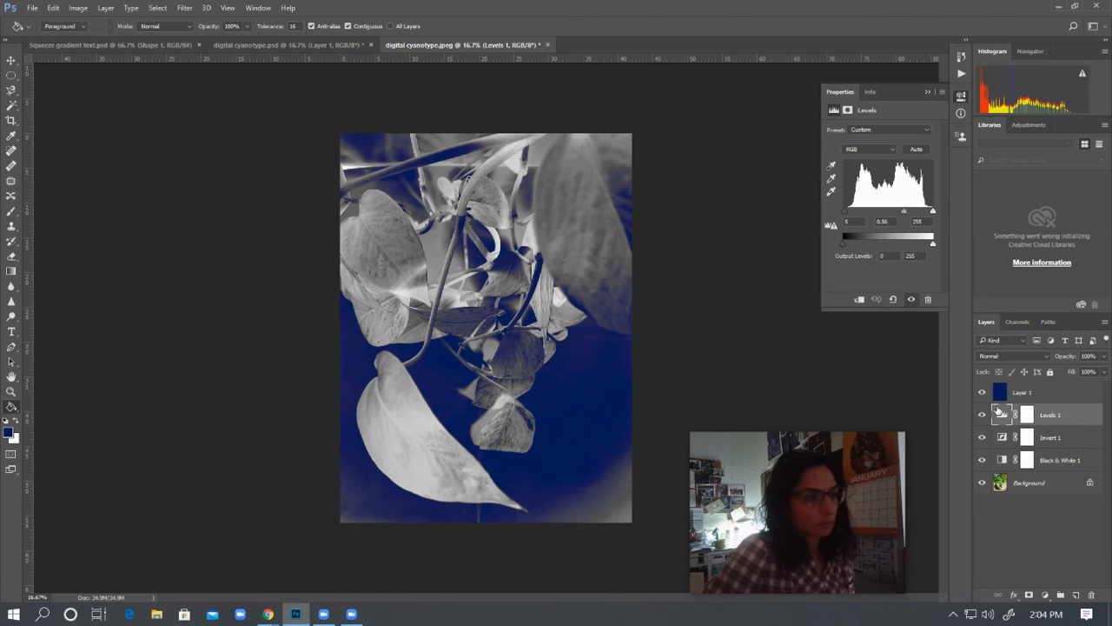
left_click_drag(903, 214, 889, 212)
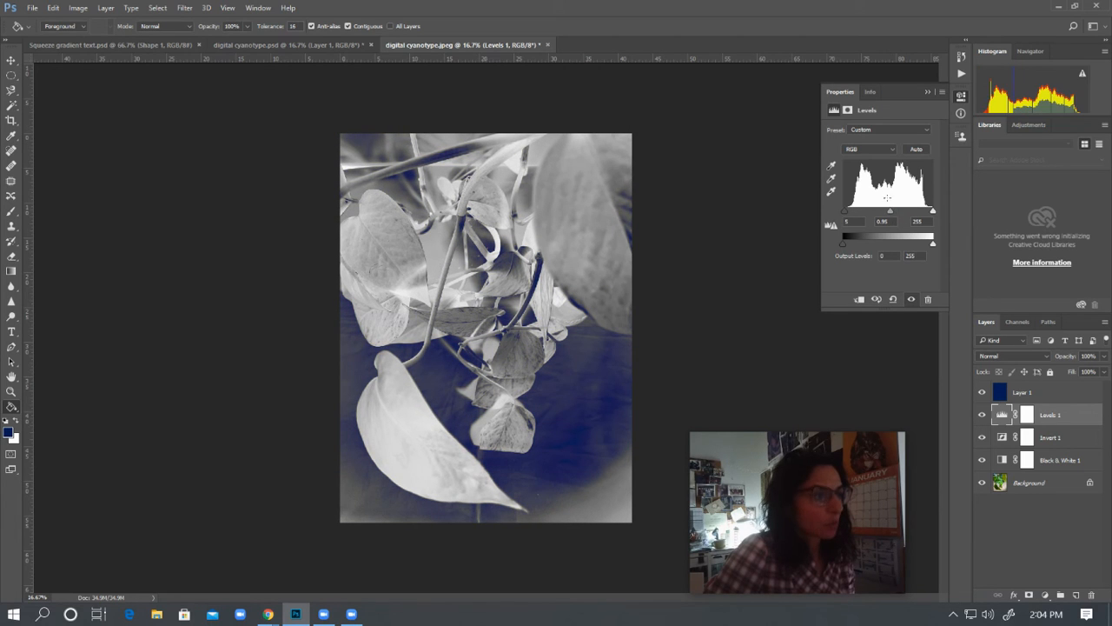
left_click(927, 91)
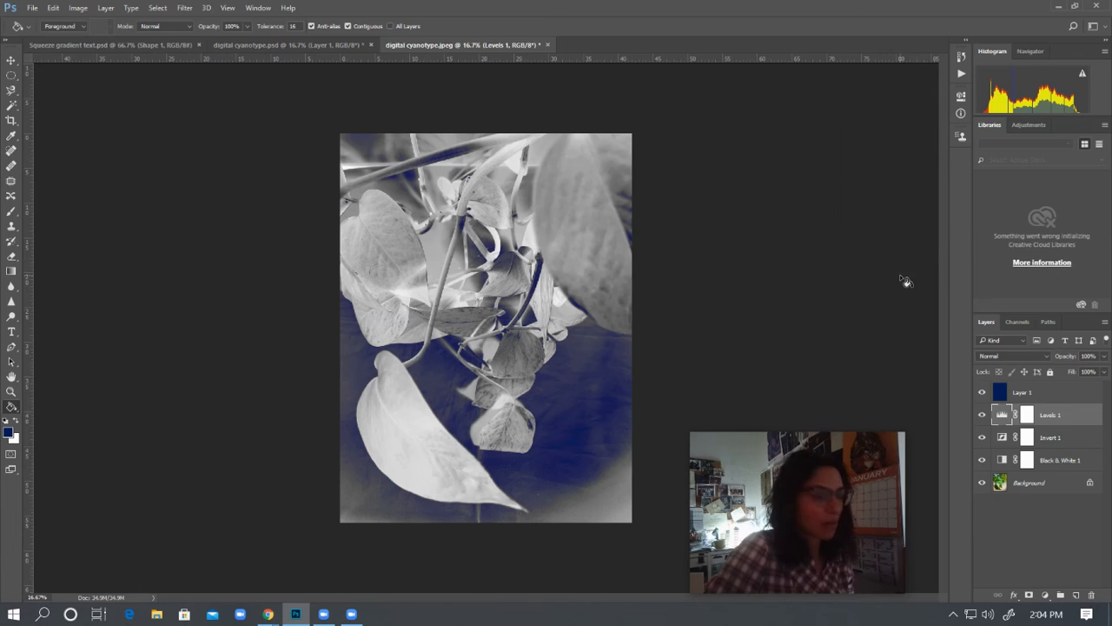
- Refill Layer 1 with the brighter blue 0f3bb8 as the foreground colour, using the Paint Bucket tool
left_click(1004, 395)
left_click(11, 433)
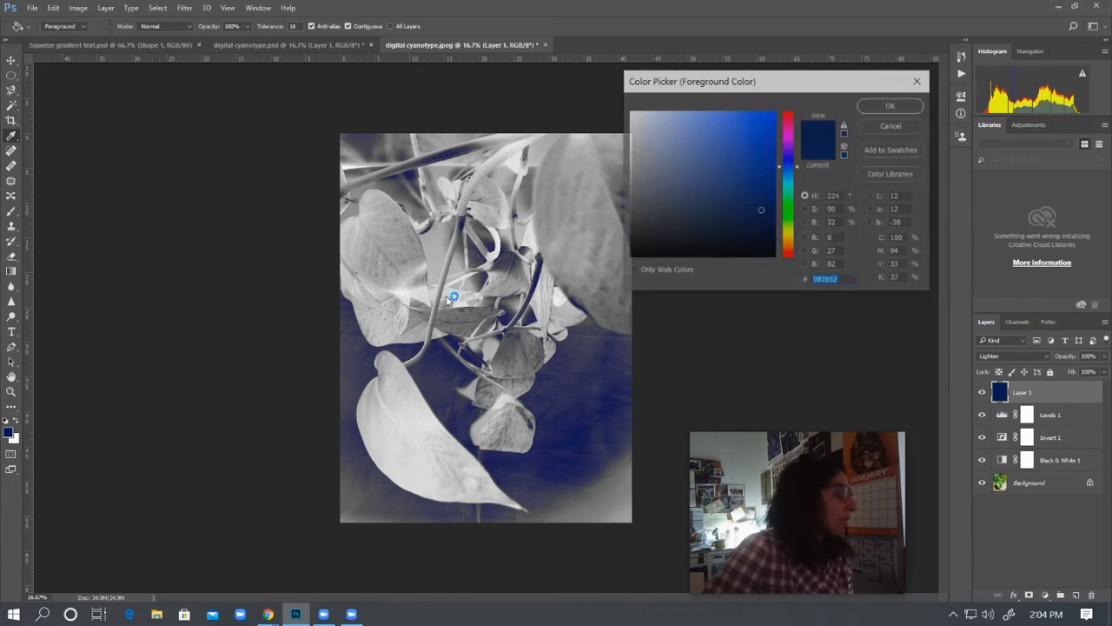
left_click(763, 151)
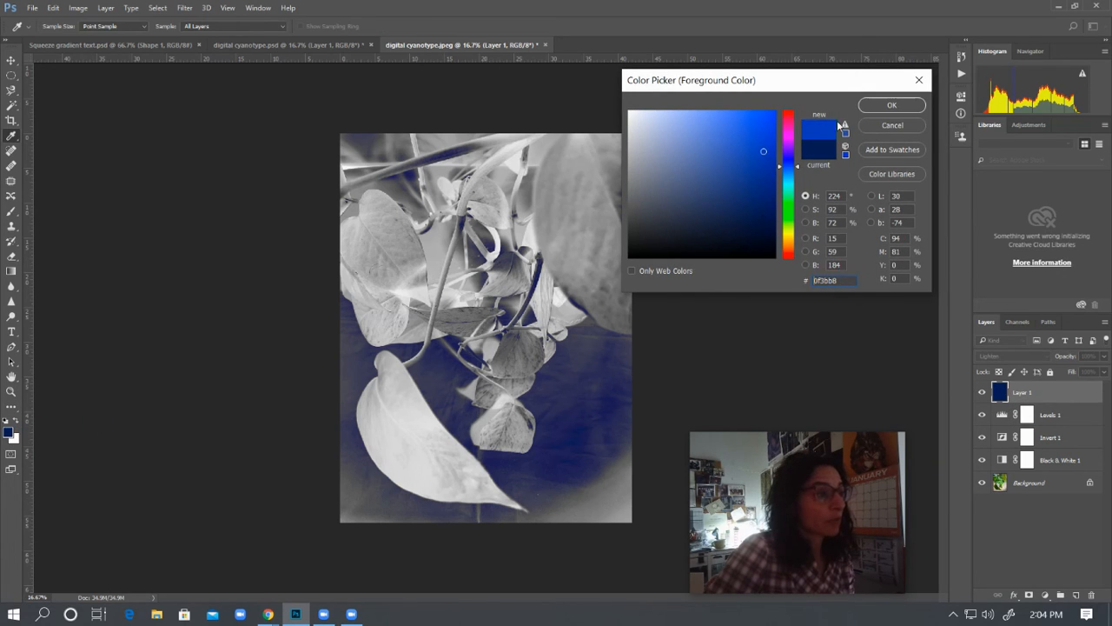
left_click(889, 105)
key("g")
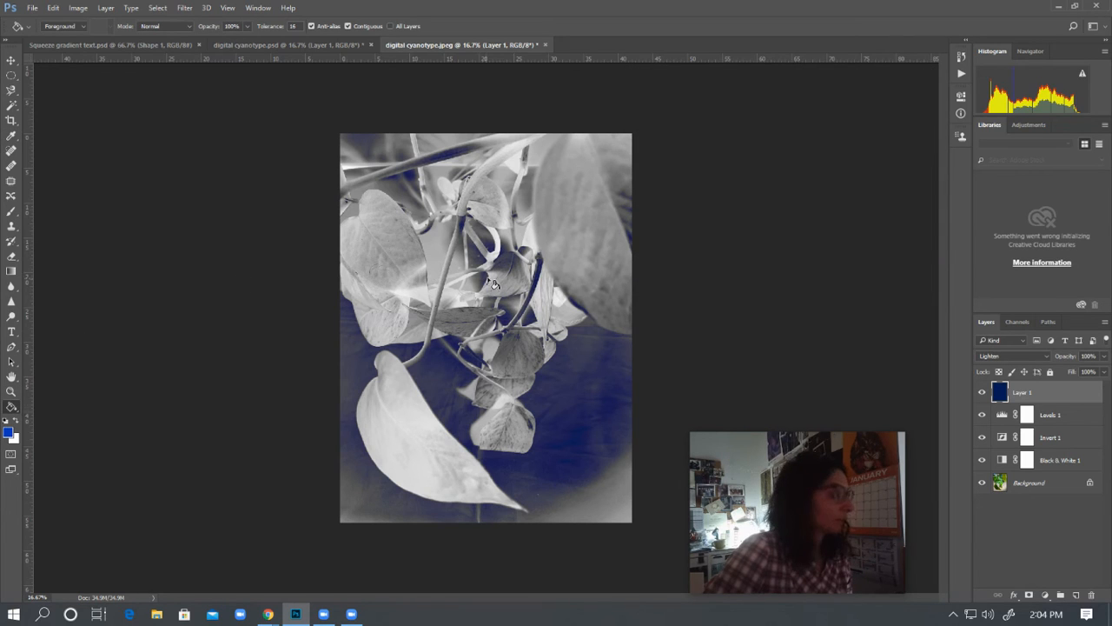
left_click(464, 302)
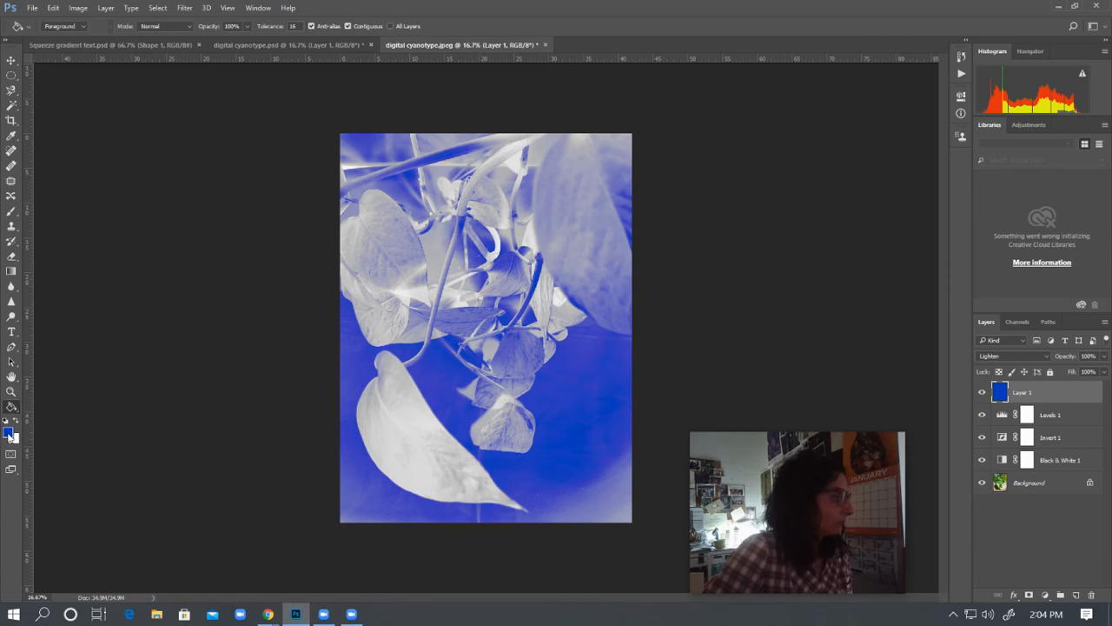
- Darken the foreground colour to 082e9a and refill Layer 1 with it using the Paint Bucket tool
left_click(9, 433)
left_click_drag(762, 154, 767, 169)
left_click(883, 107)
key("g")
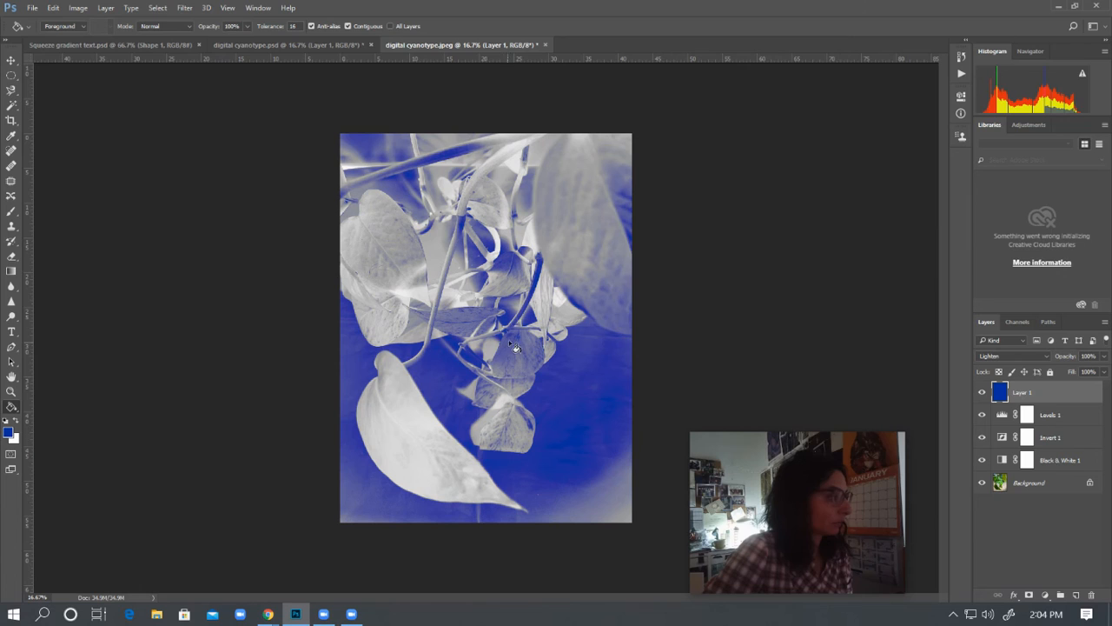
- Change the foreground colour to the dark navy 0e2568 and refill Layer 1 with the Paint Bucket tool
left_click(10, 431)
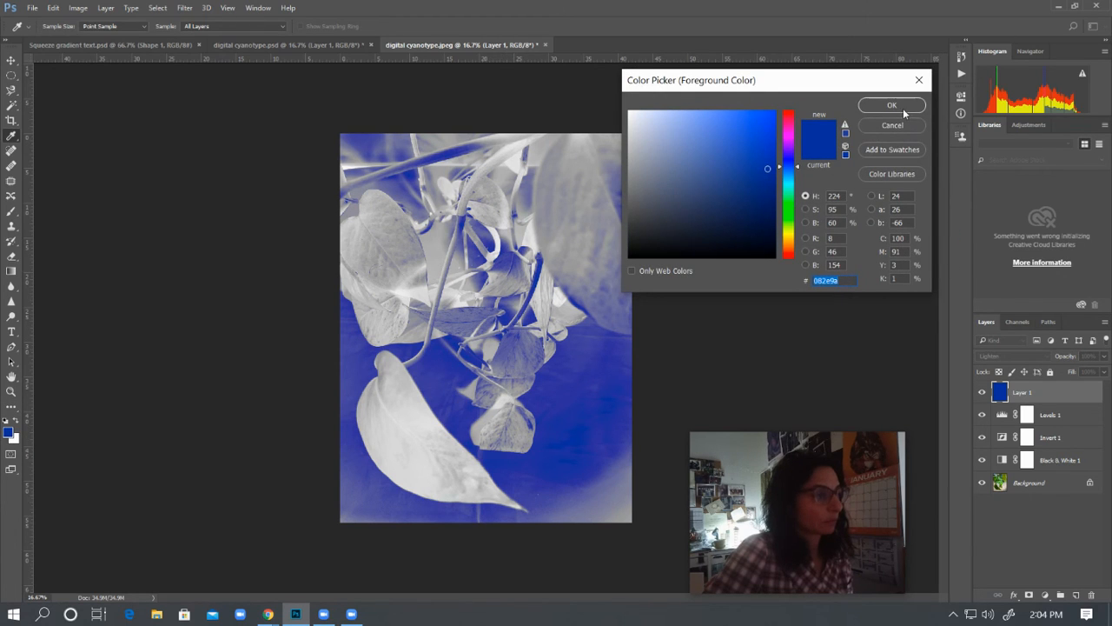
mouse_move(741, 198)
left_mouse_down()
mouse_move(766, 186)
mouse_move(756, 198)
left_mouse_up()
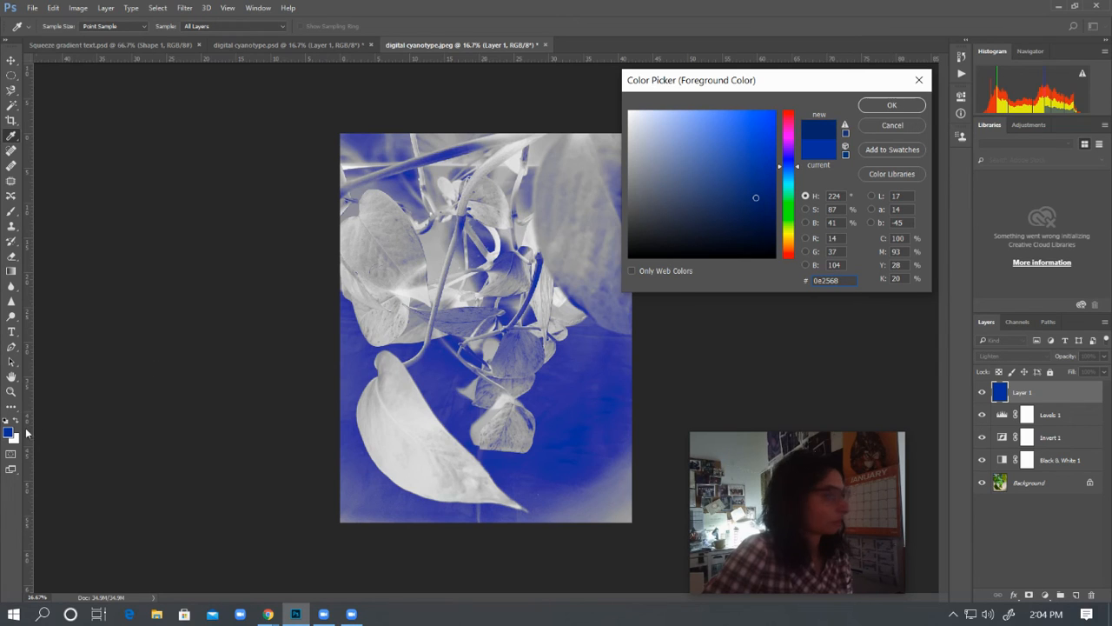
left_click(892, 105)
key("g")
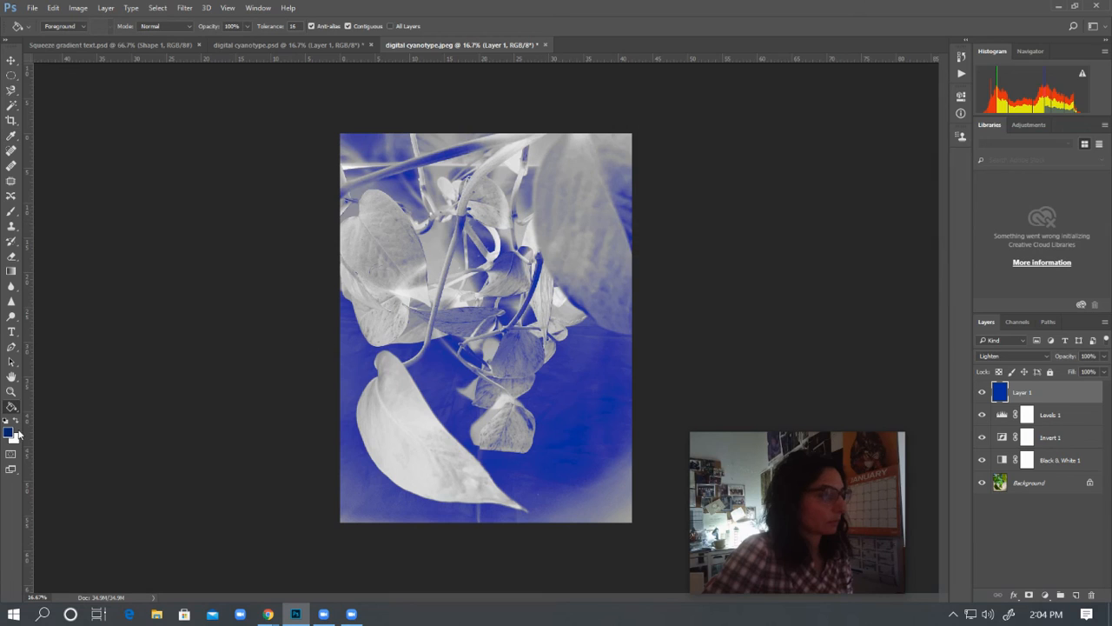
left_click(453, 337)
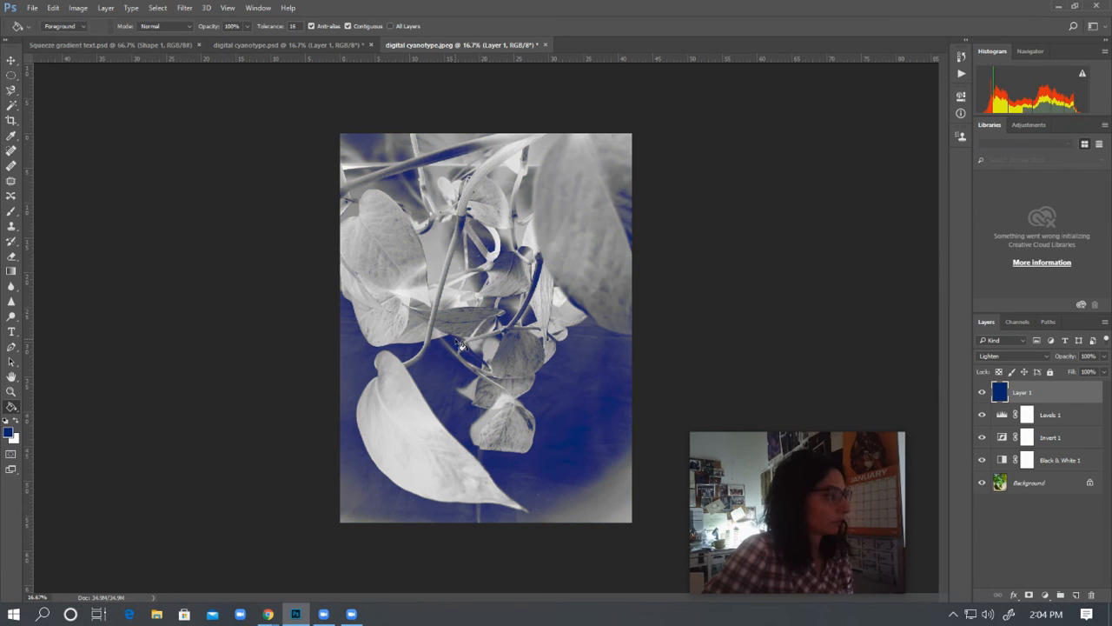
- Set the foreground colour to the vivid blue 1245d6 and refill Layer 1 with it using the Paint Bucket tool
left_click(9, 432)
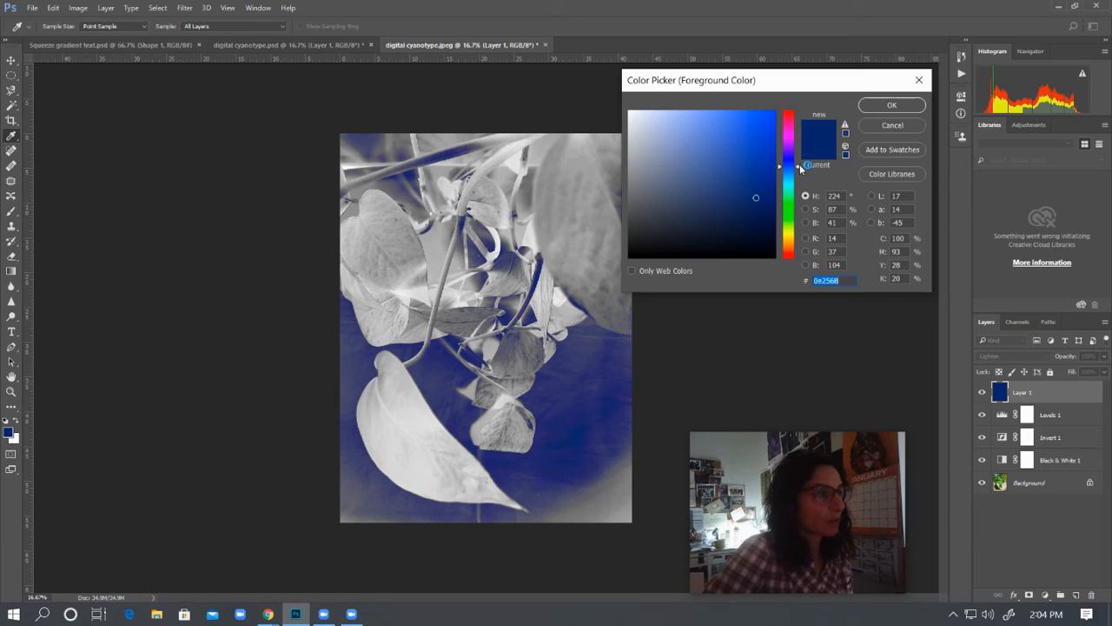
mouse_move(798, 168)
left_mouse_down()
mouse_move(754, 194)
mouse_move(763, 133)
left_mouse_up()
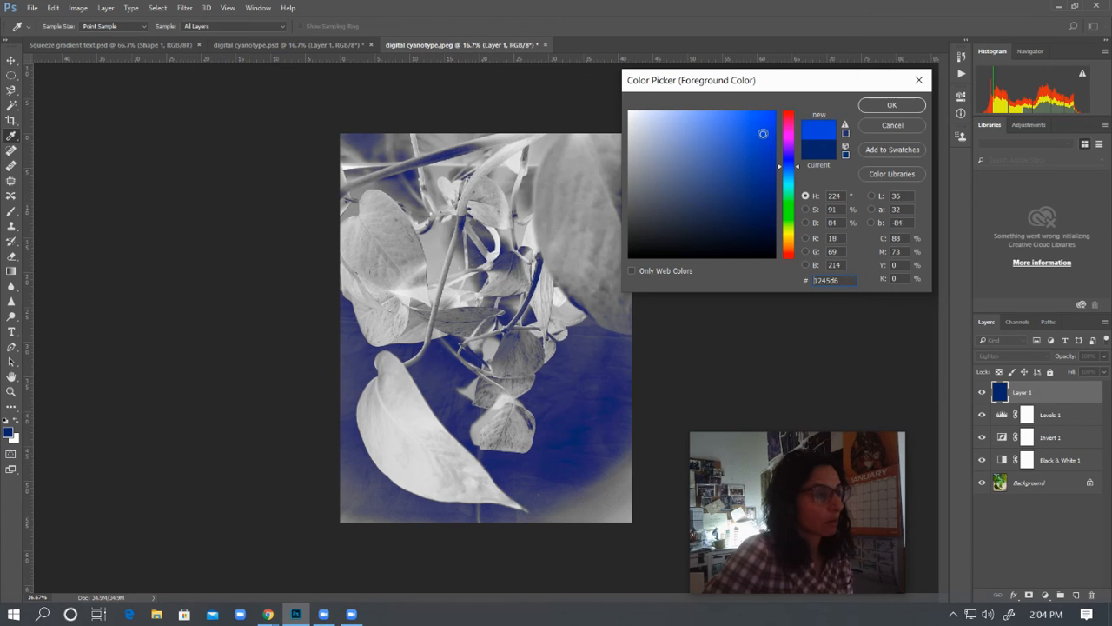
left_click(891, 104)
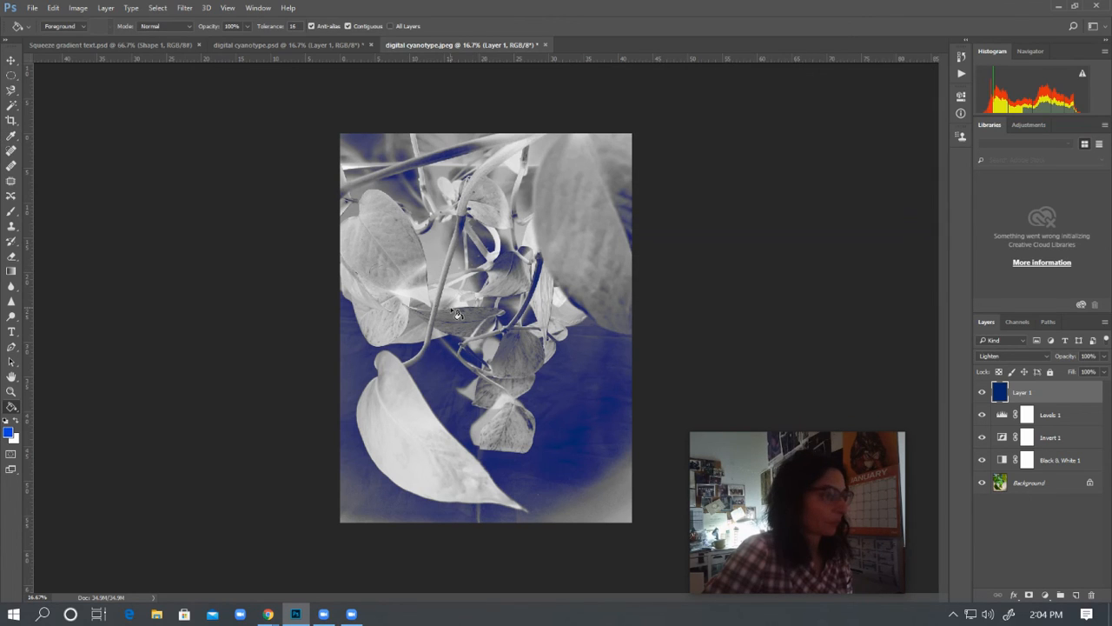
left_click(472, 299)
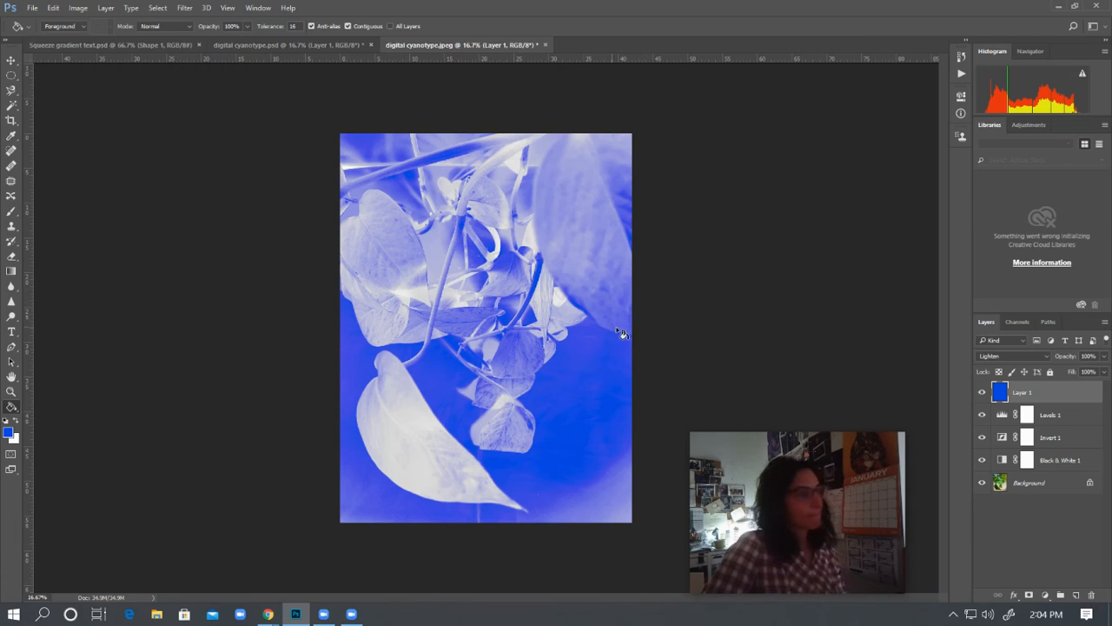
- Add a Brightness/Contrast adjustment layer above Layer 1 with brightness -66 and contrast -14
left_click(1045, 595)
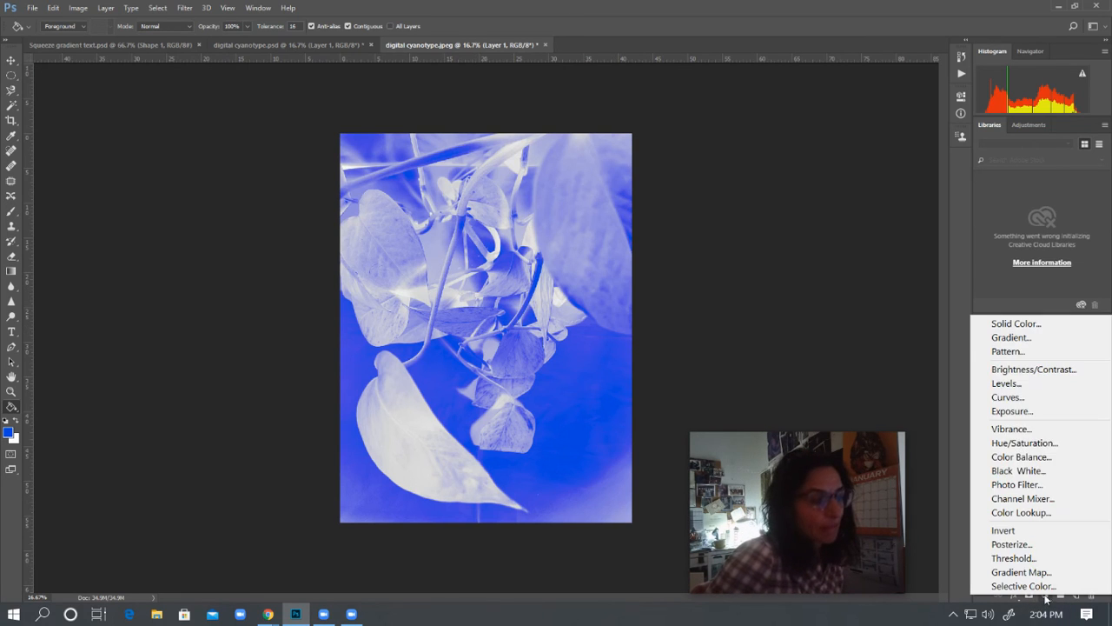
left_click(1049, 371)
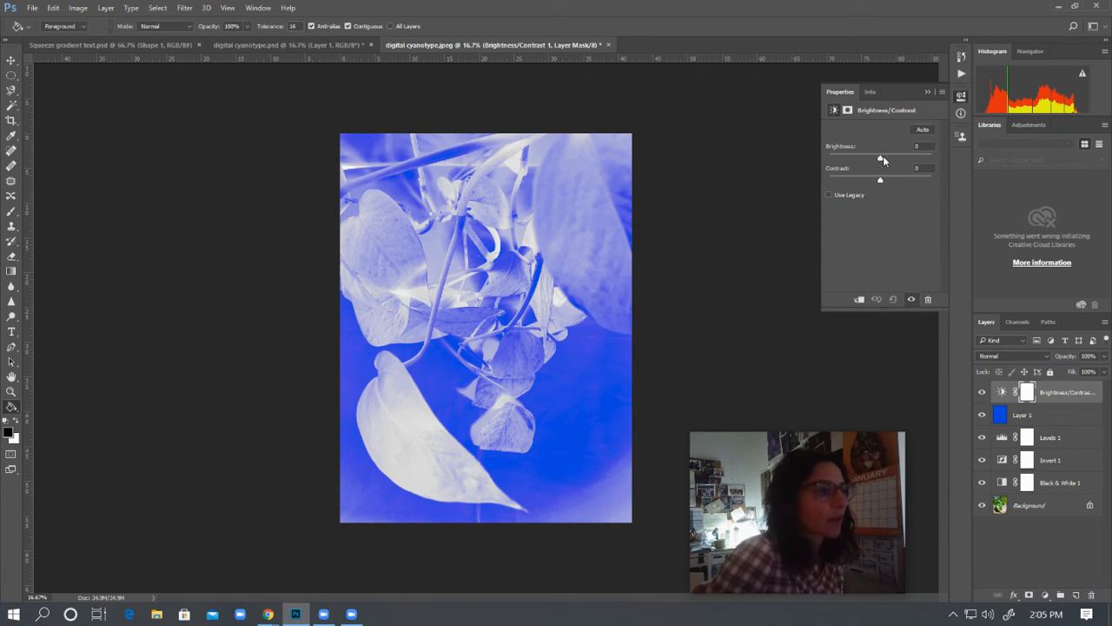
left_click_drag(883, 158, 864, 182)
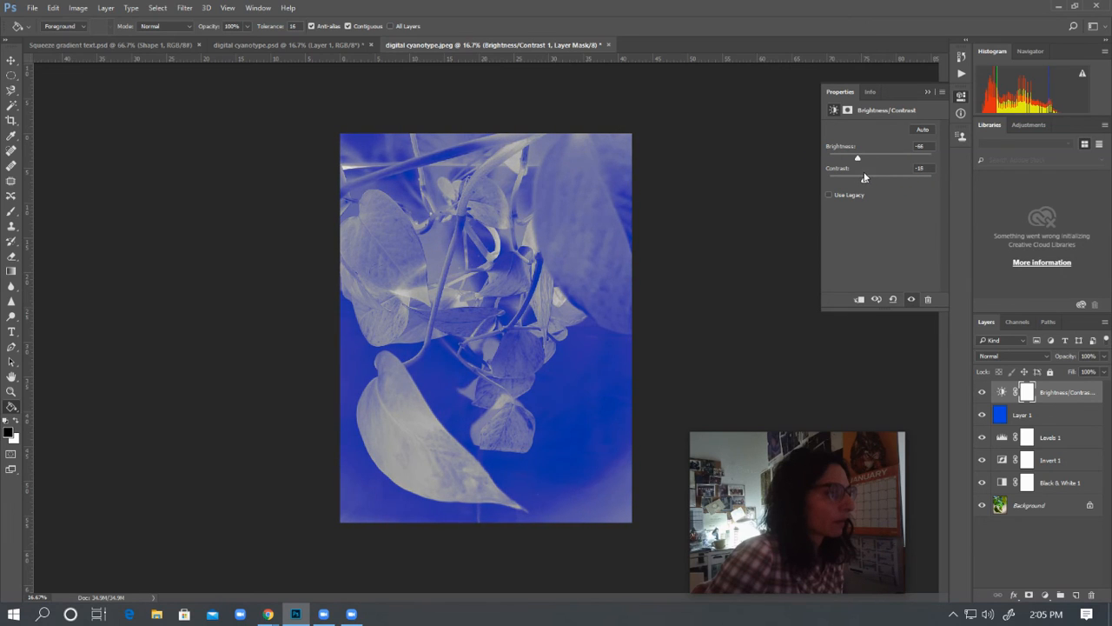
left_click_drag(842, 181, 925, 179)
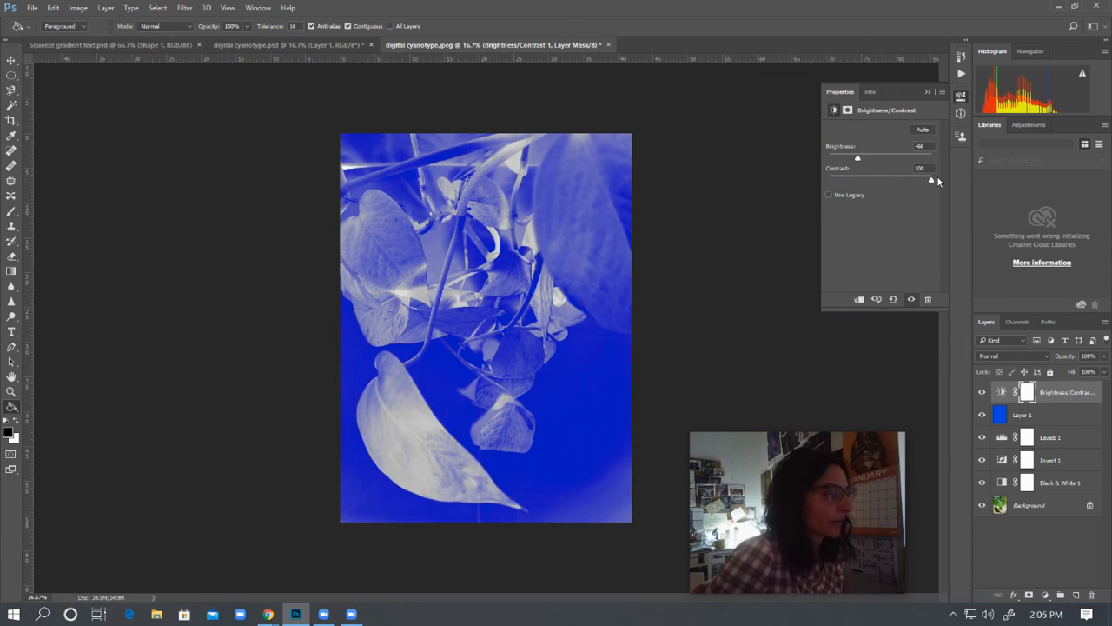
left_click_drag(938, 182, 893, 184)
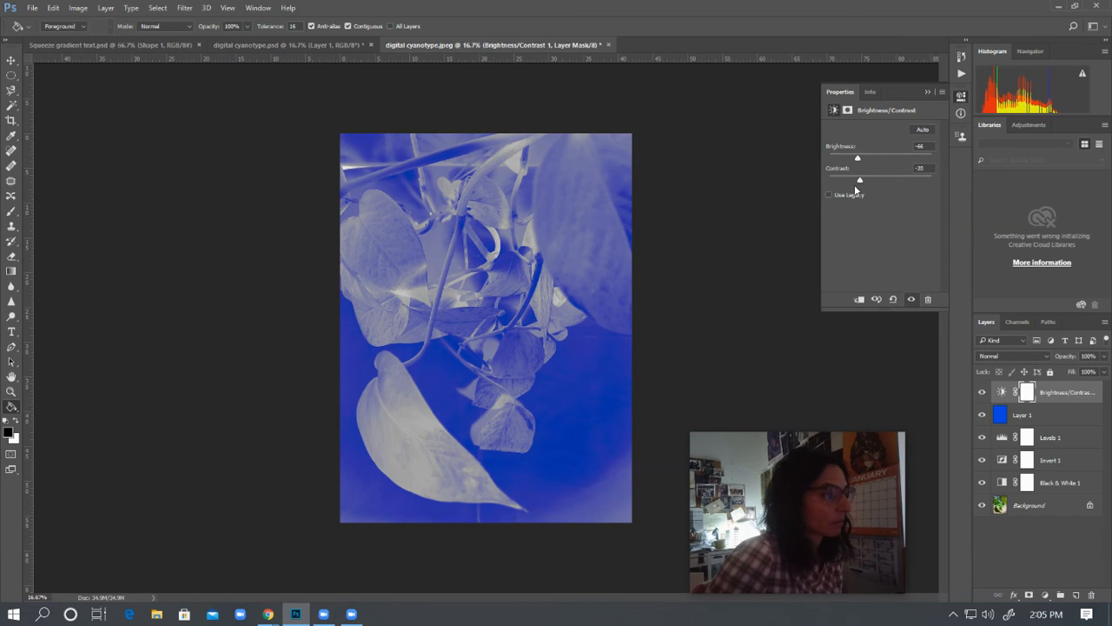
left_click_drag(830, 184, 844, 178)
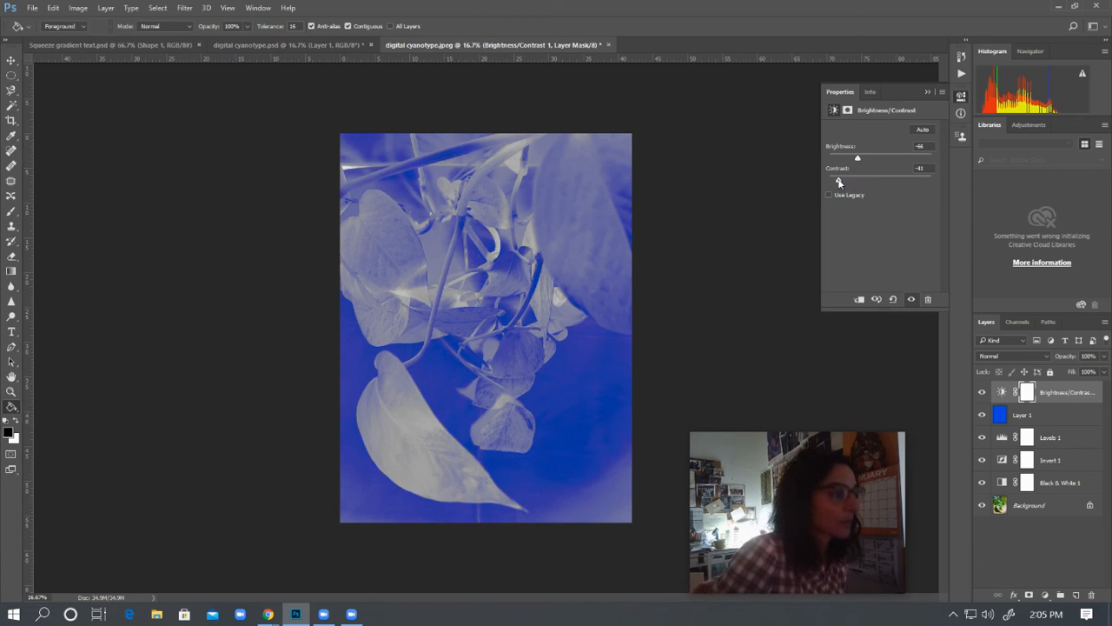
left_click_drag(846, 181, 850, 181)
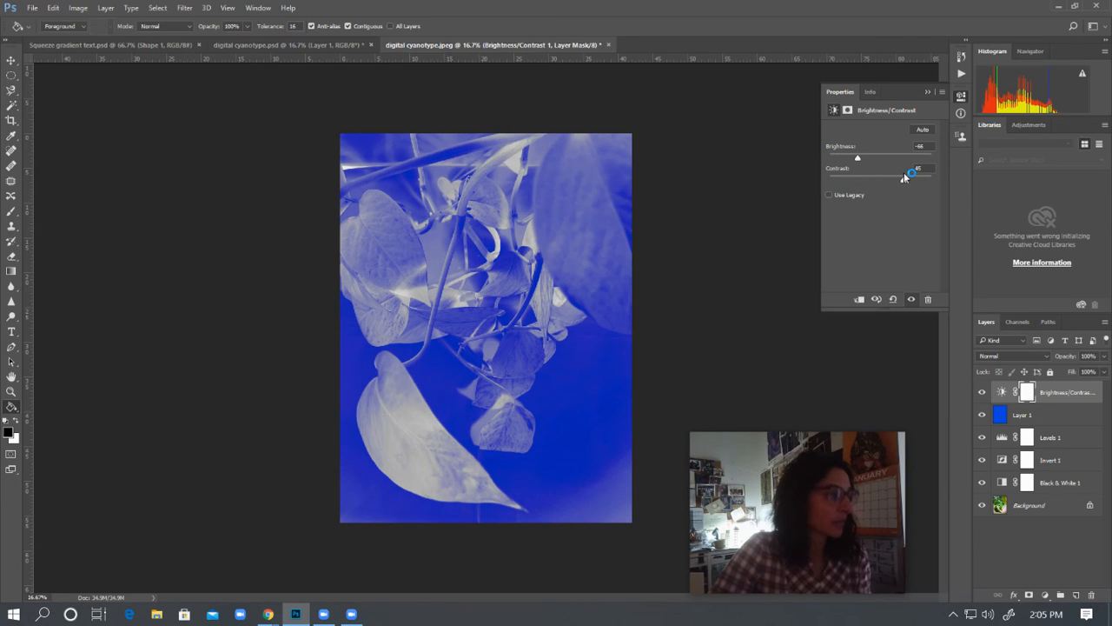
left_click_drag(902, 173, 865, 179)
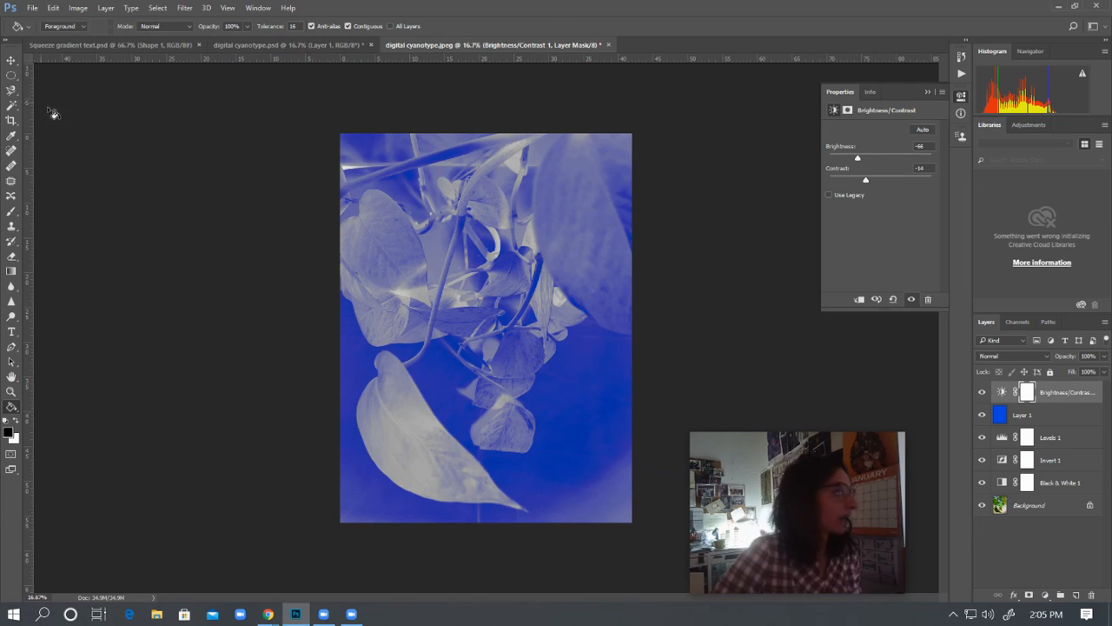
- Save the layered document as a new Photoshop file named "digital cyanotype 2" on the Photography drive, with Maximize Compatibility on
left_click(31, 9)
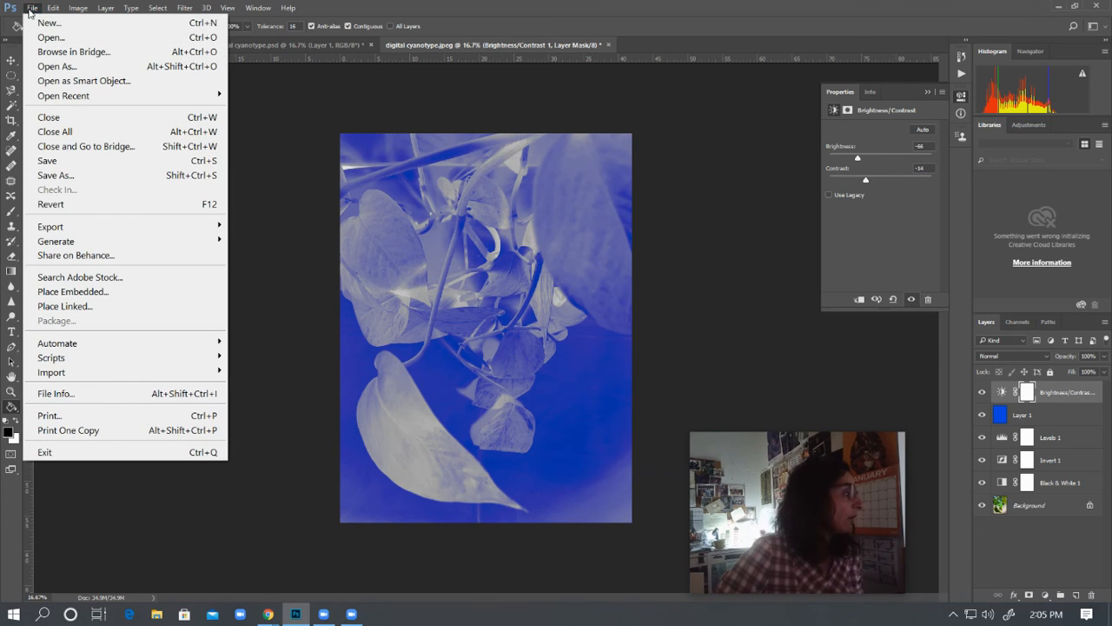
left_click(66, 177)
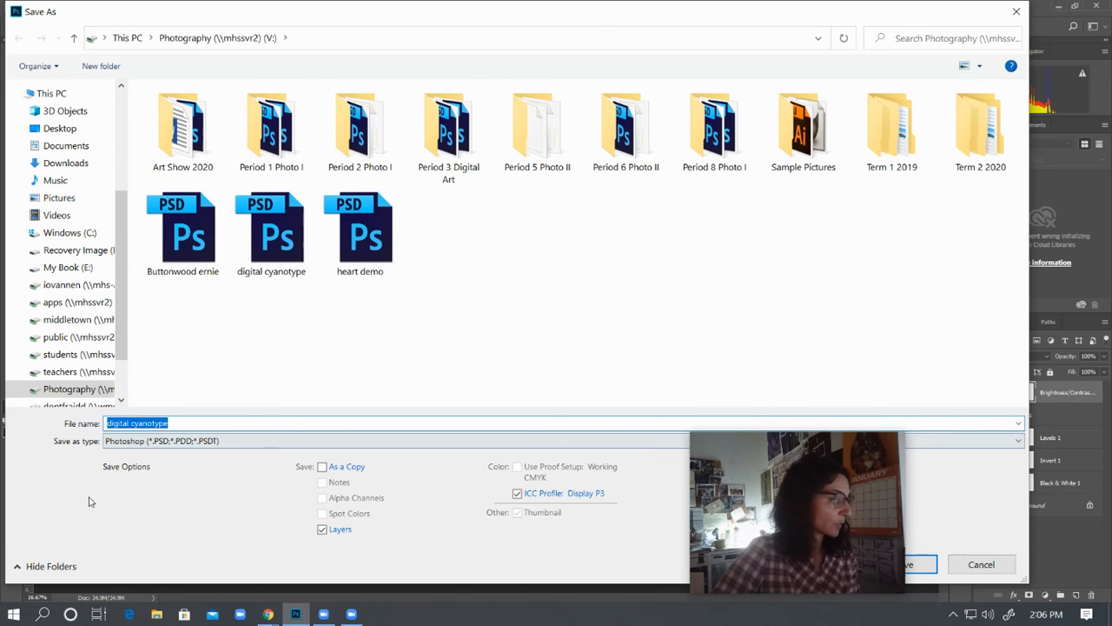
left_click(923, 569)
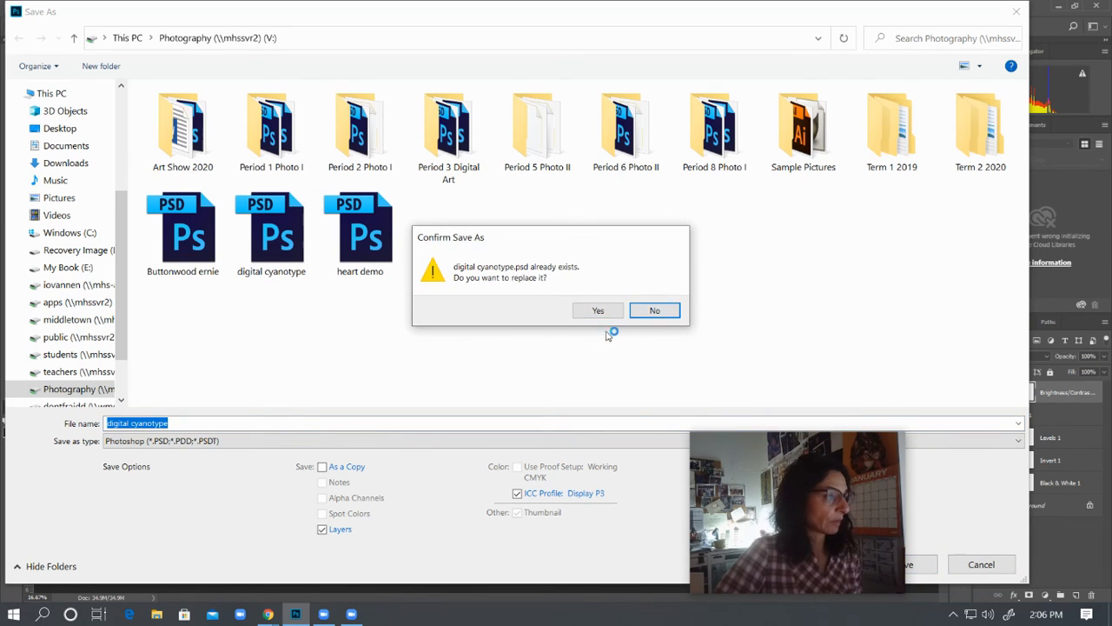
left_click(656, 311)
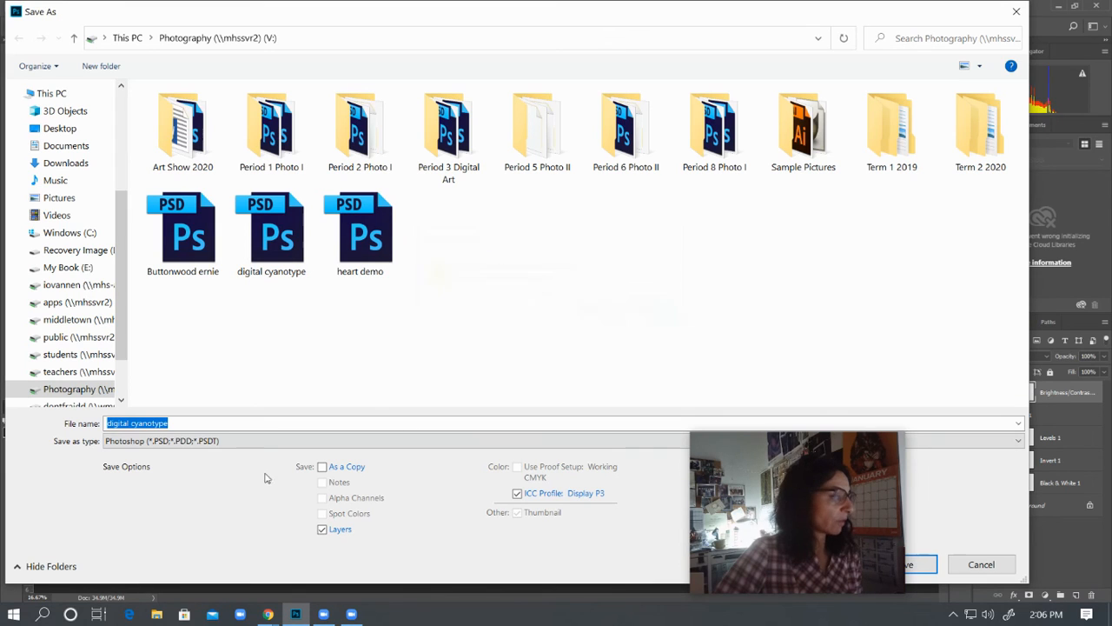
left_click(243, 424)
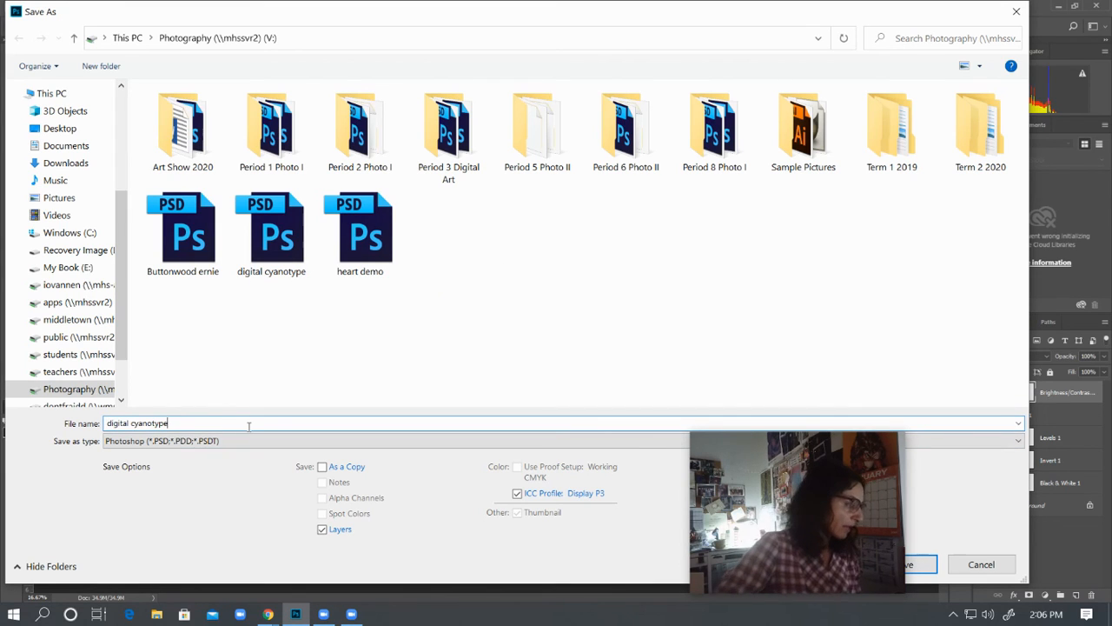
type("2")
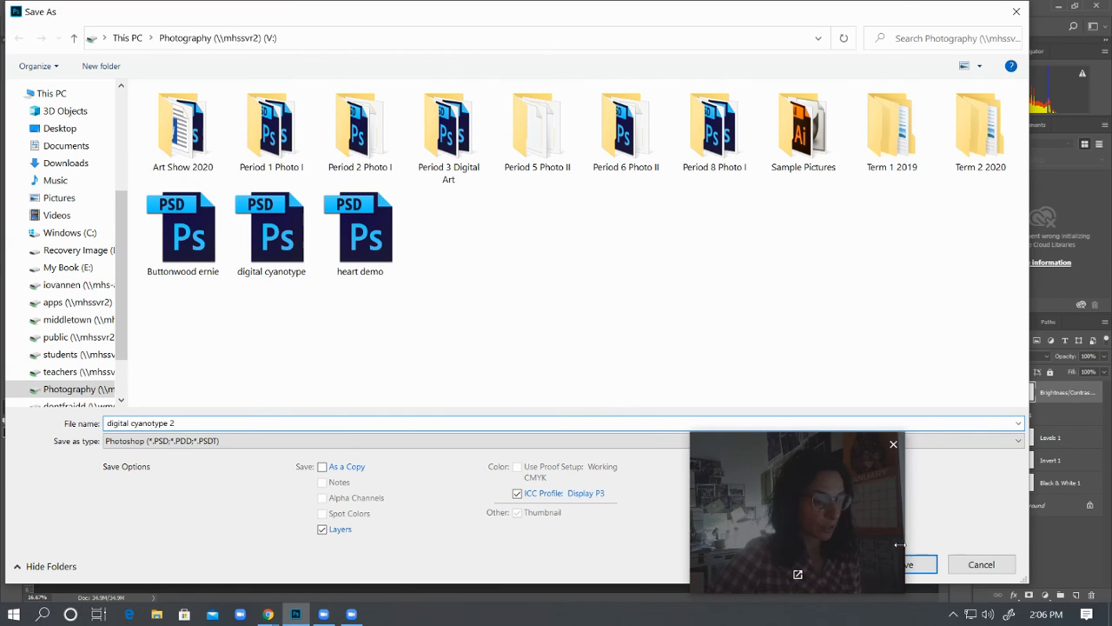
left_click(922, 564)
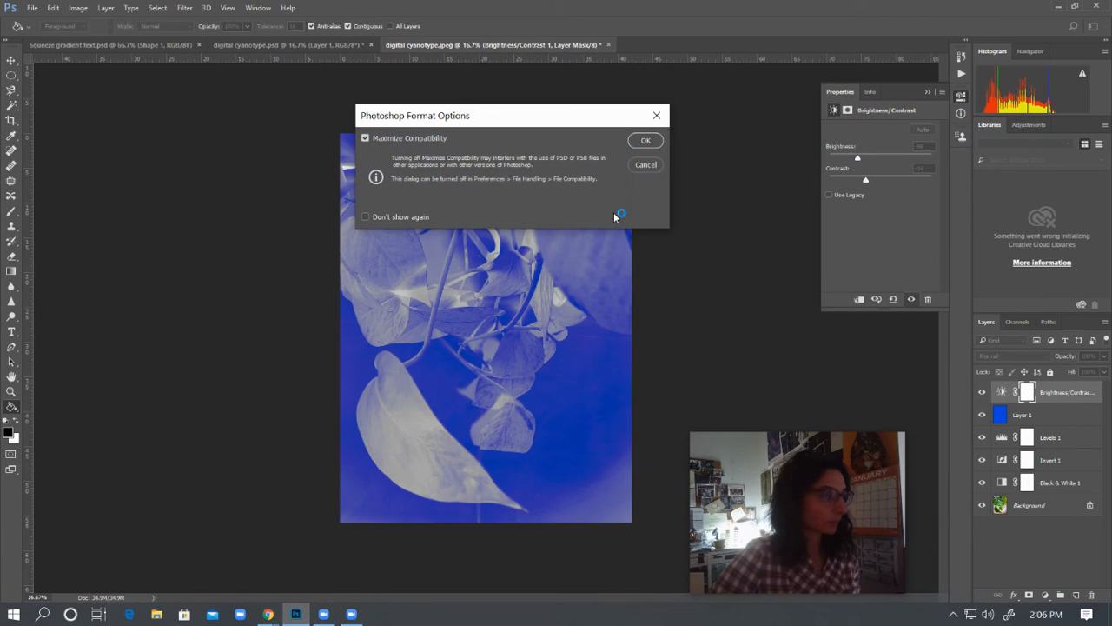
left_click(652, 139)
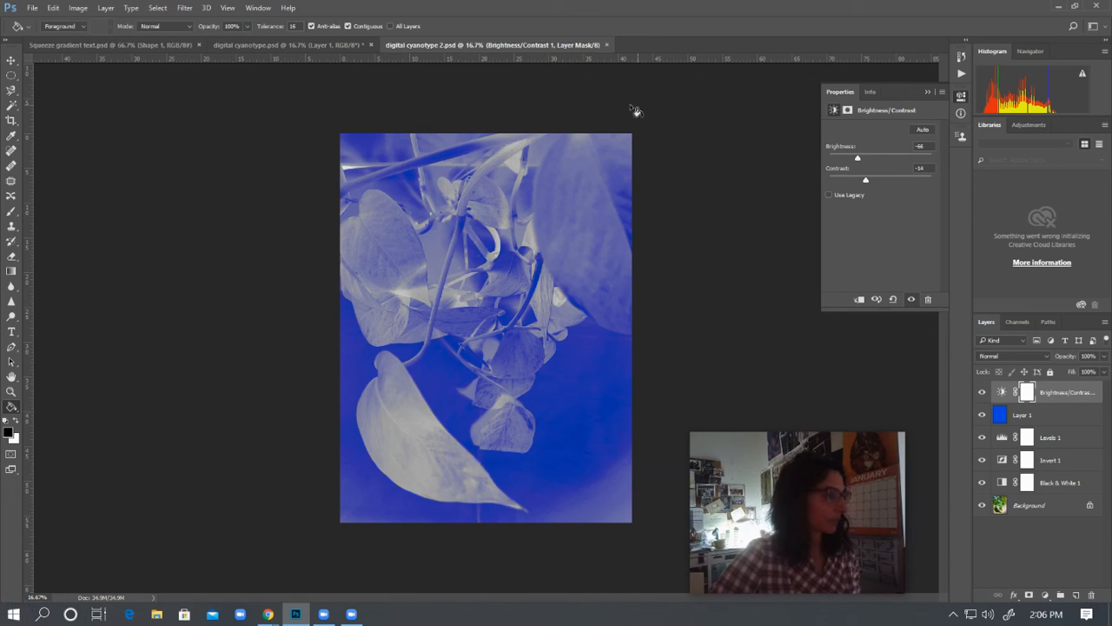
left_click(1062, 8)
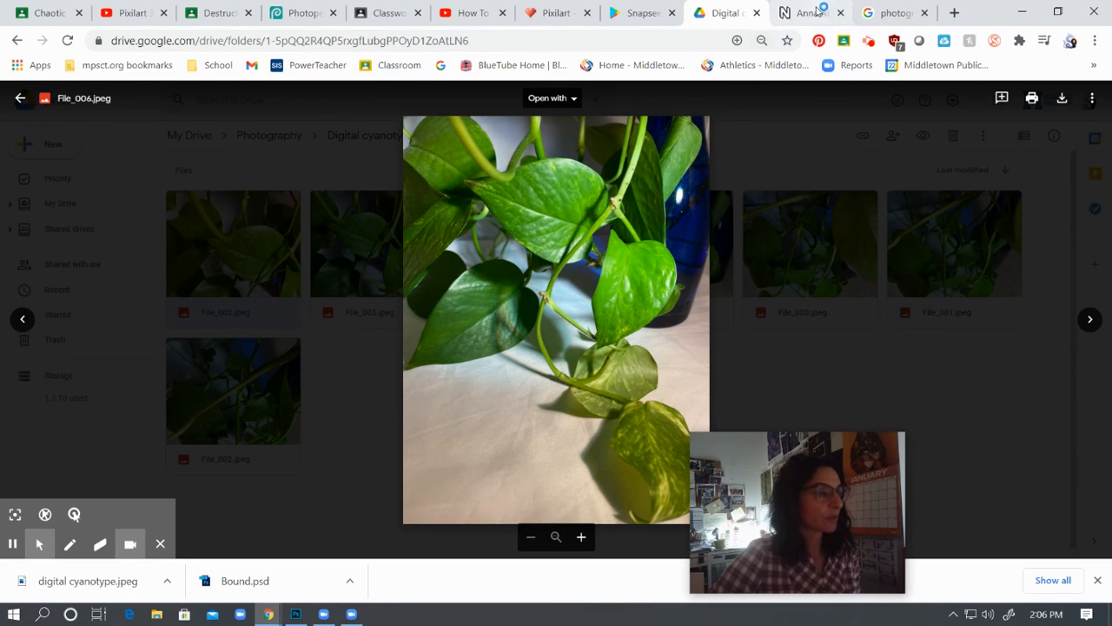
left_click(903, 15)
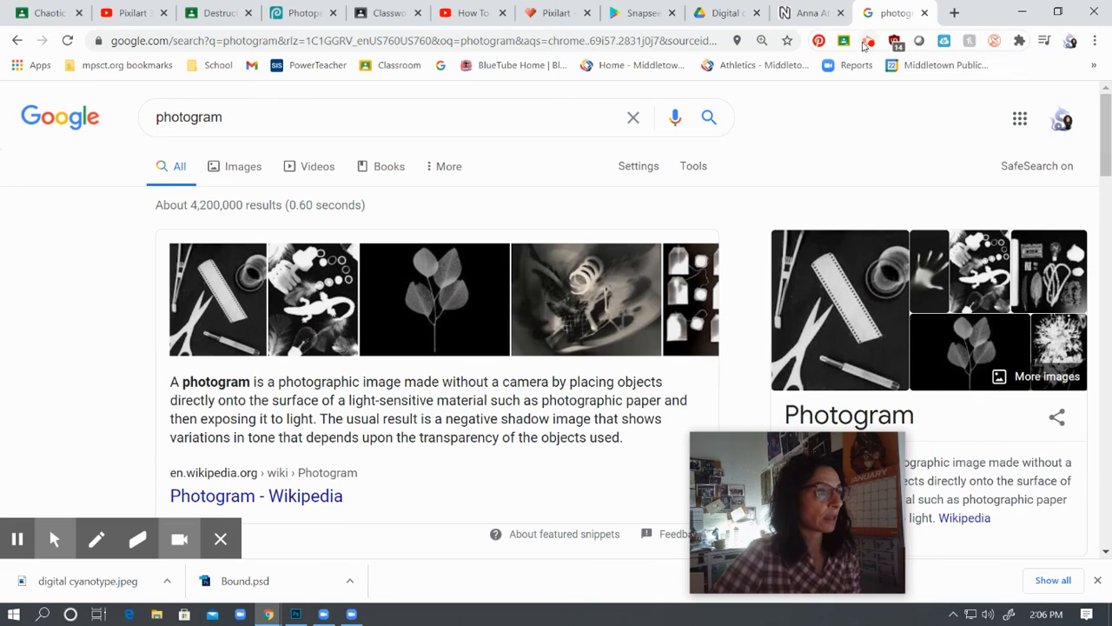
left_click(870, 42)
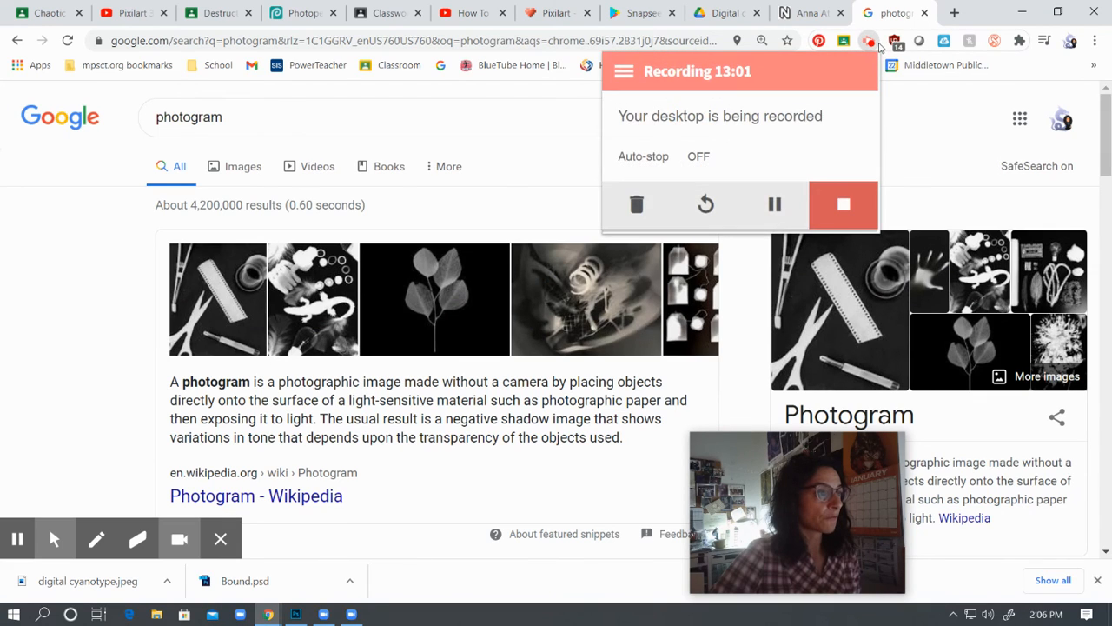